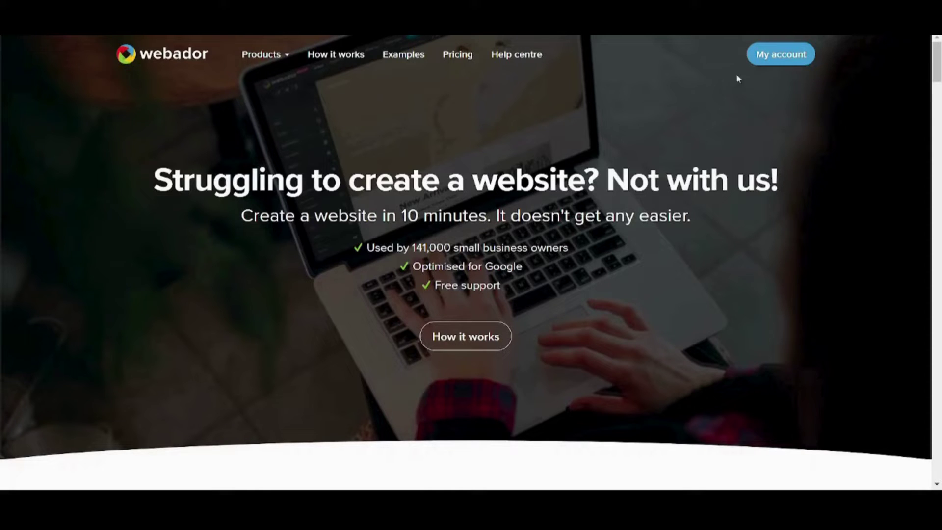
- Create a new website named Bapetco from My account, passing the captcha check
left_click(761, 63)
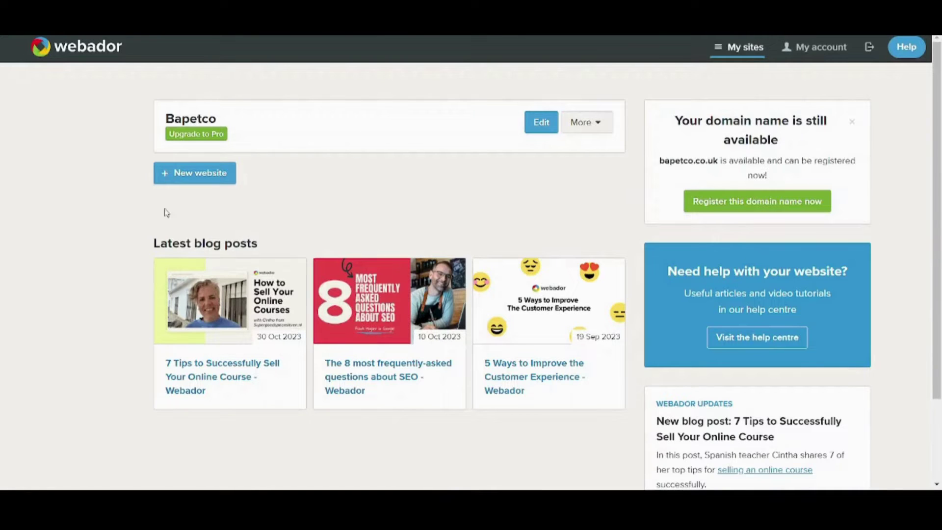
left_click(202, 177)
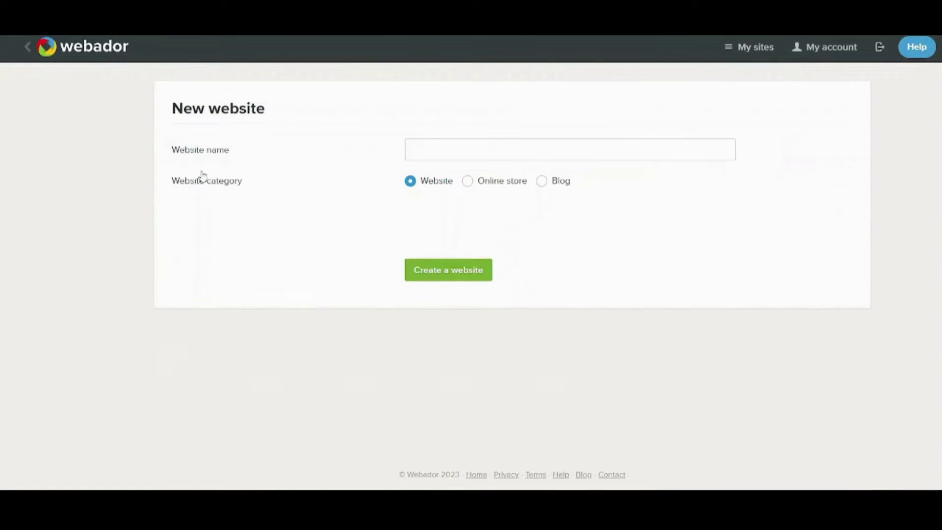
left_click(445, 159)
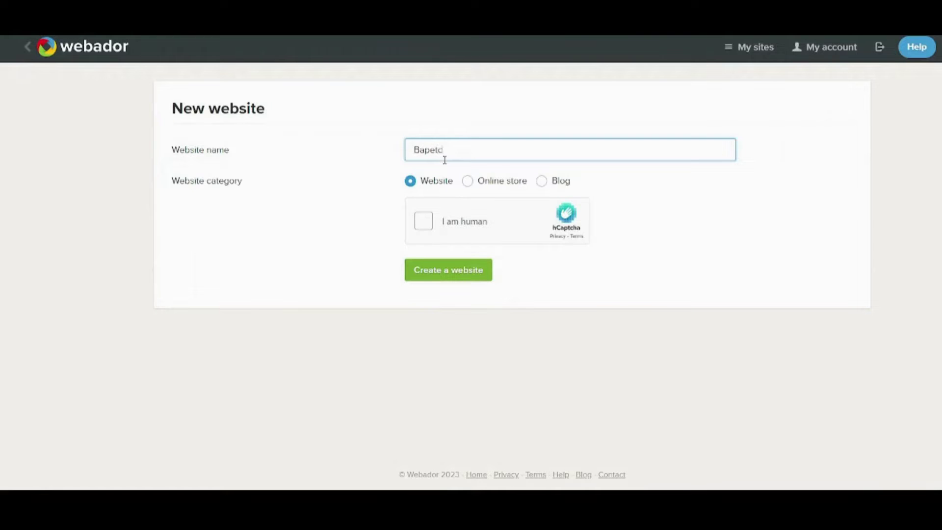
left_click(425, 221)
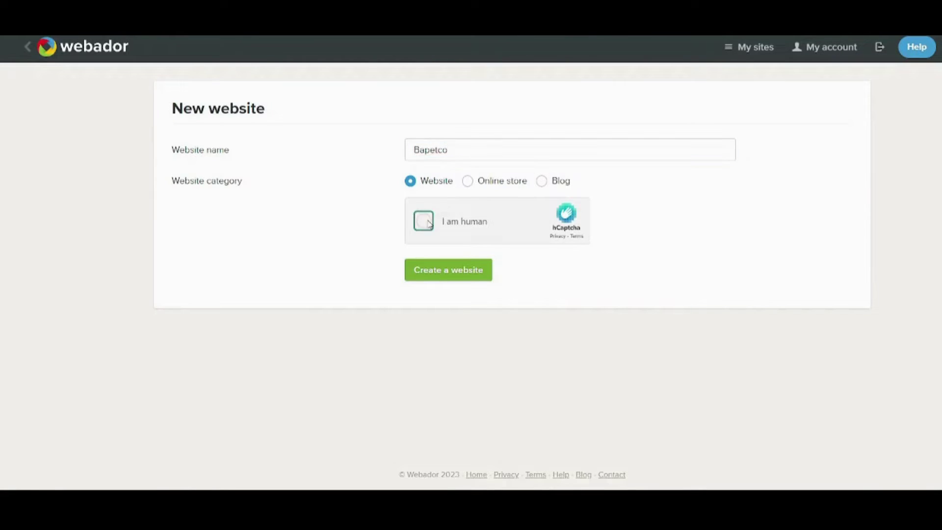
left_click(439, 271)
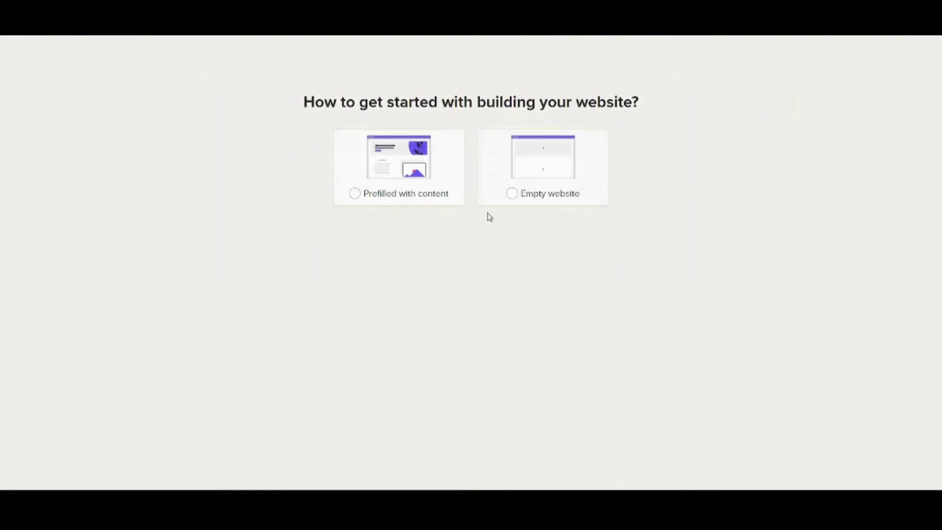
- Start the site prefilled with content and set the business type to Oil and Gas
left_click(390, 164)
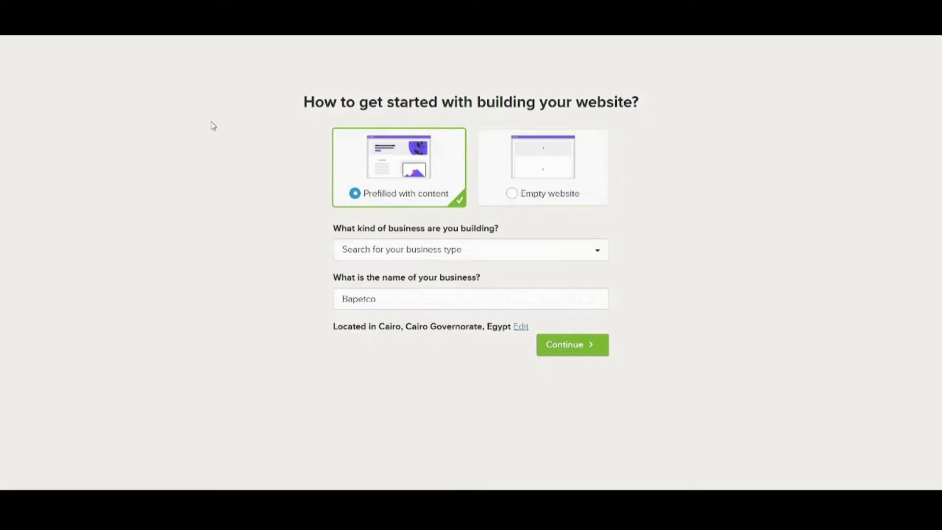
left_click(439, 253)
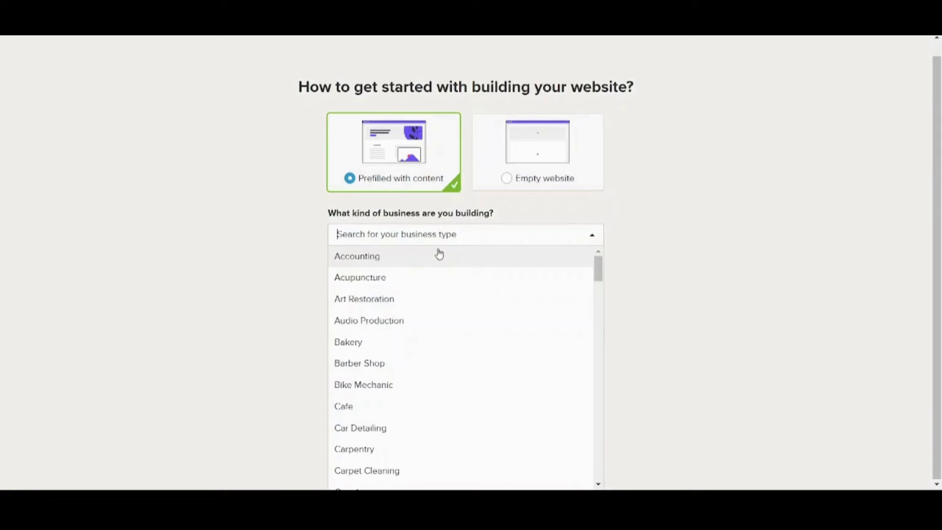
type("Oil and G")
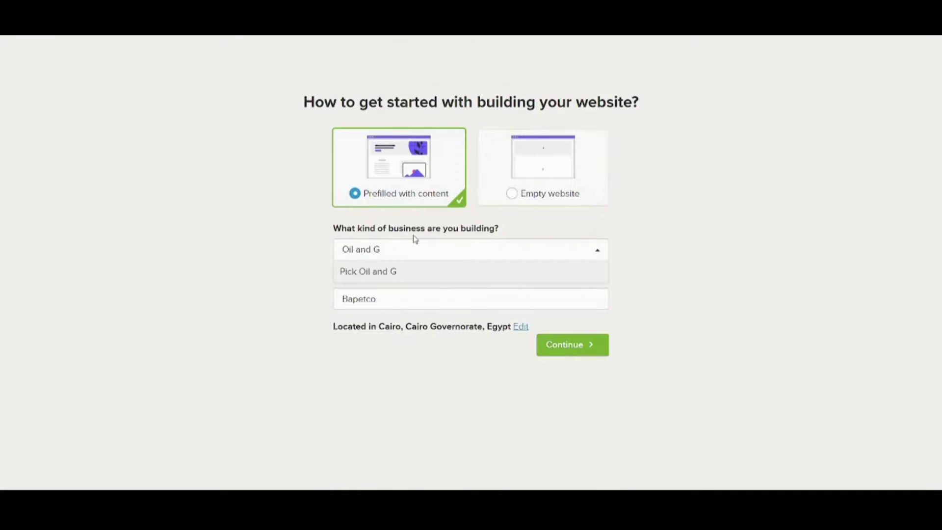
type("as")
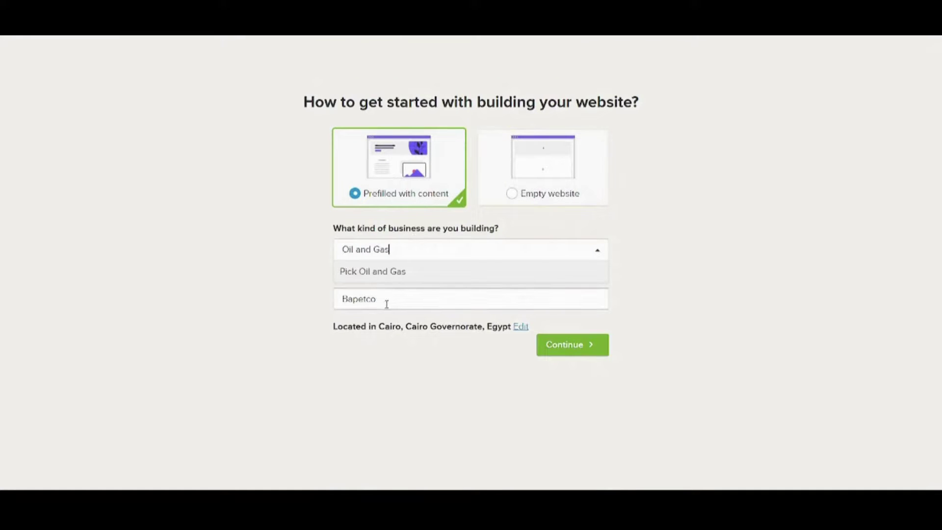
left_click(574, 345)
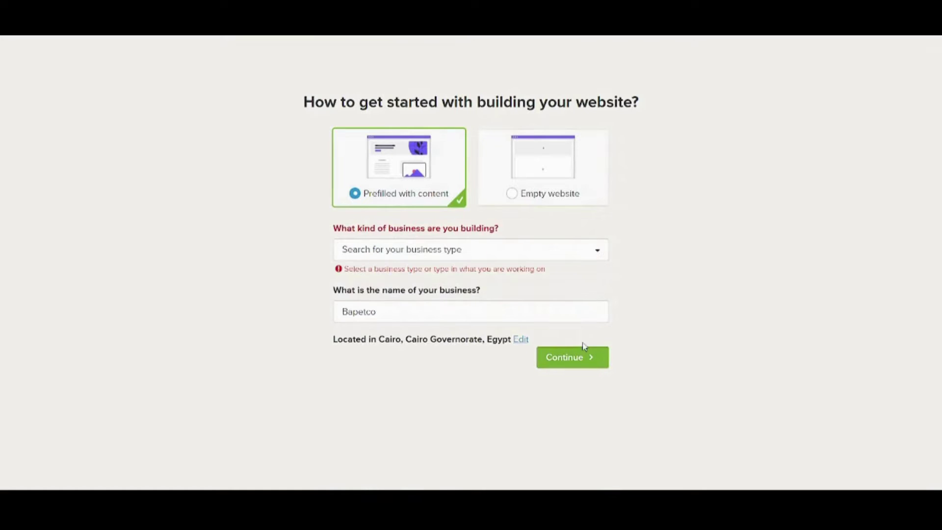
left_click(475, 255)
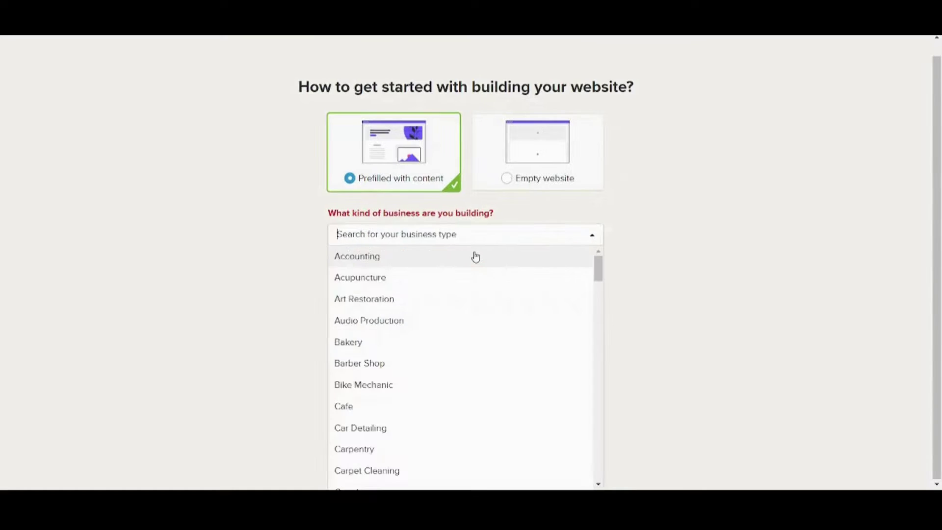
type("Oil")
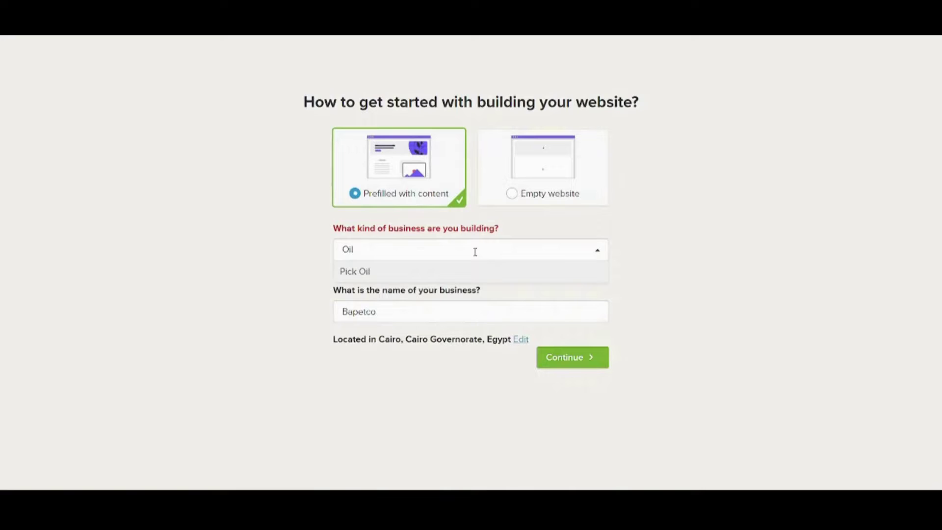
type(" and Gas")
left_click(563, 358)
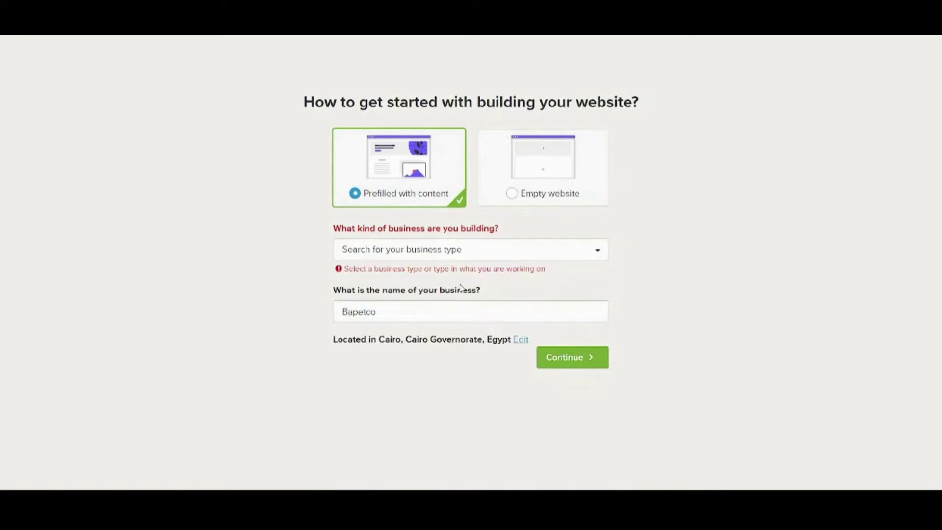
left_click(438, 250)
type("Oil and Gas")
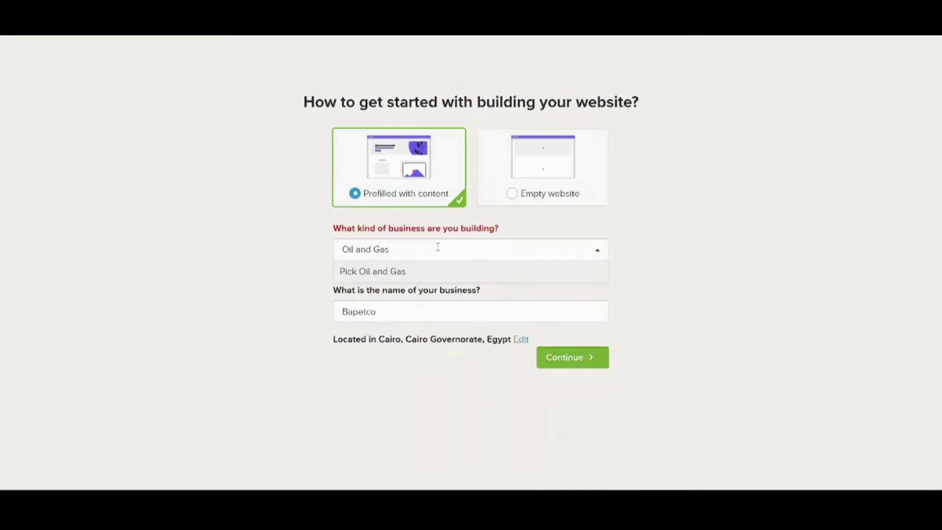
left_click(369, 272)
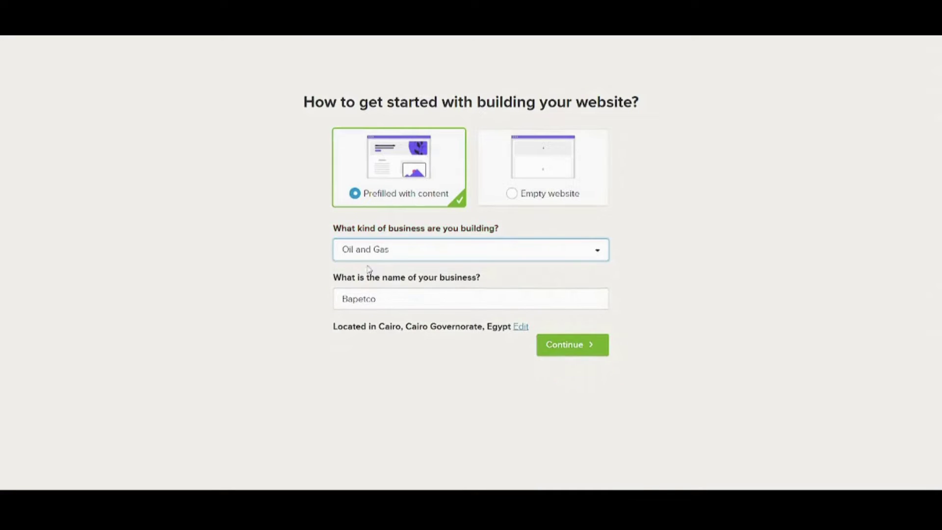
left_click(579, 356)
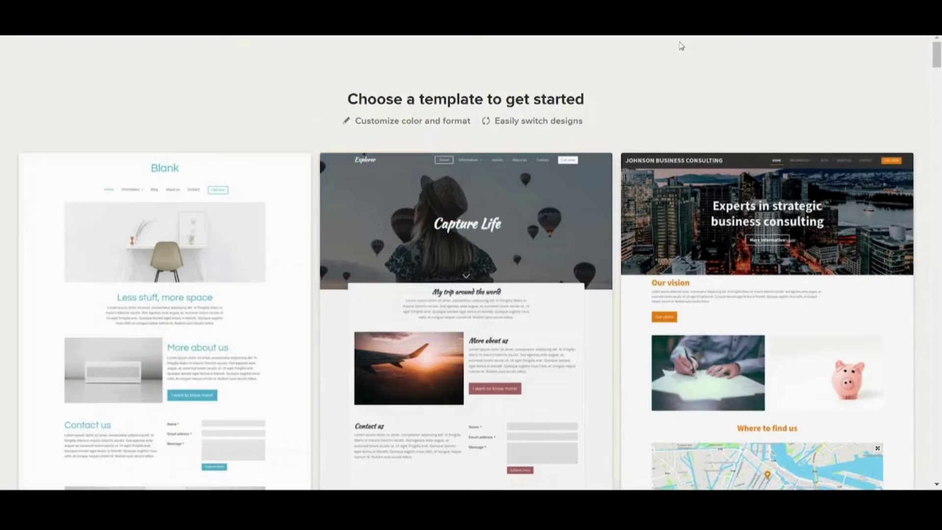
- Start the site with the Johnson Business Consulting template
mouse_move(936, 54)
left_mouse_down()
mouse_move(937, 274)
mouse_move(922, 44)
left_mouse_up()
mouse_move(801, 162)
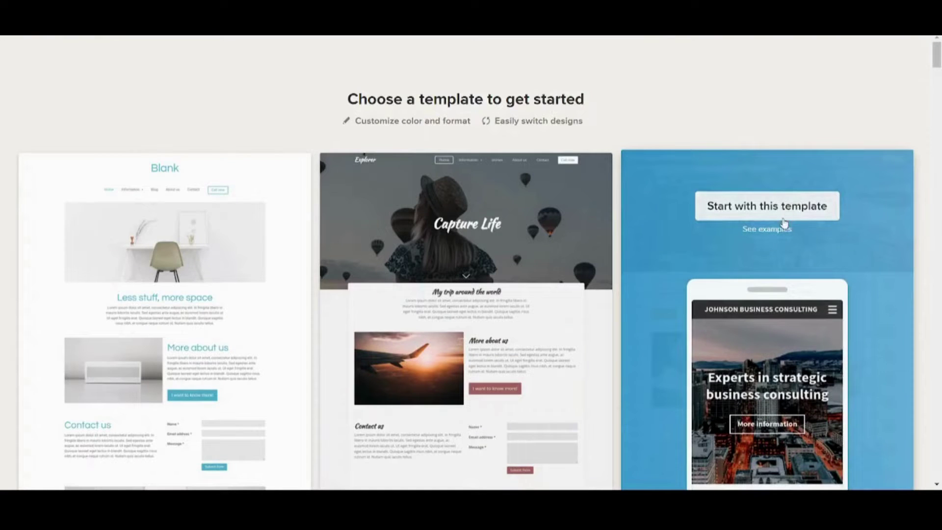
left_click(780, 206)
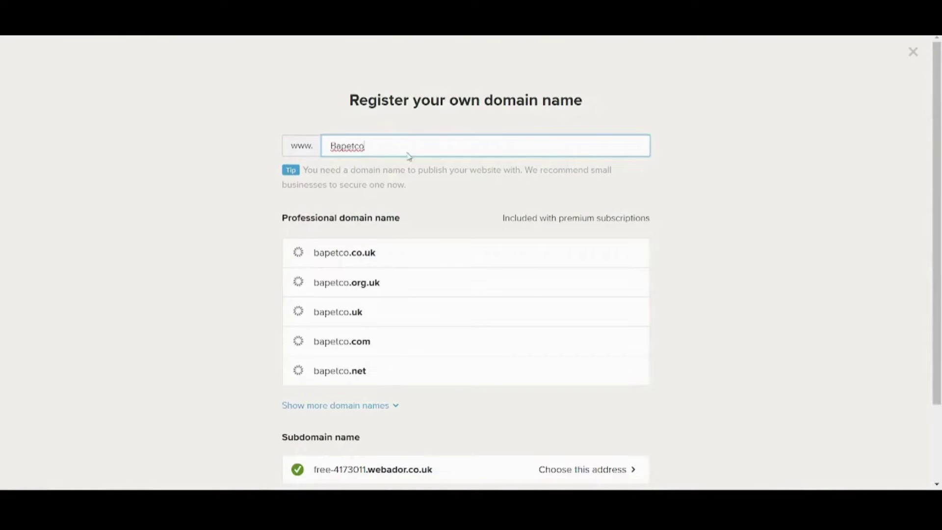
scroll(940, 100, "down", 2)
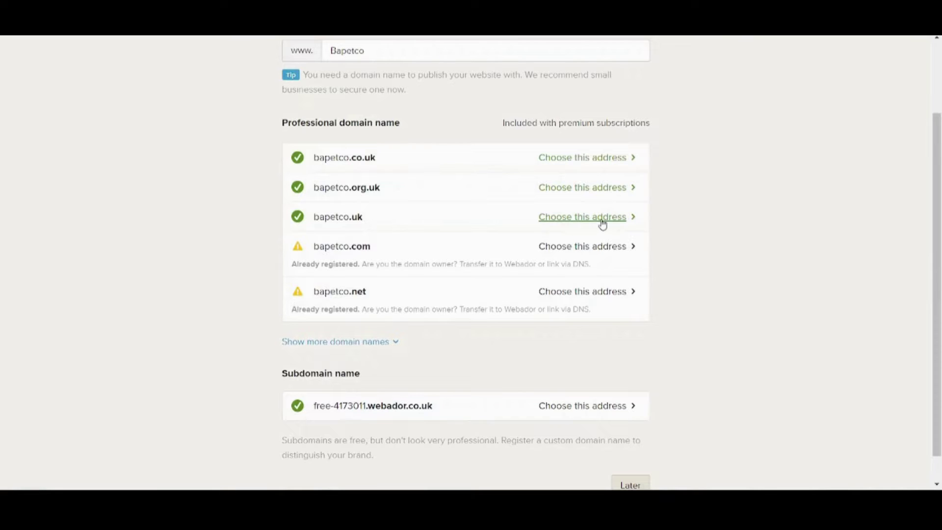
- Pick bapetco.uk as the site address and go with the Free plan
left_click(620, 220)
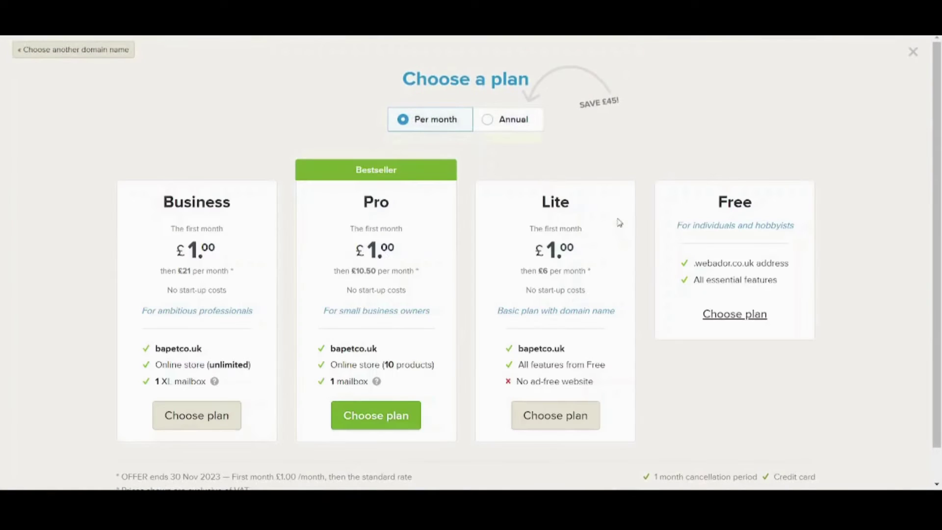
left_click(739, 313)
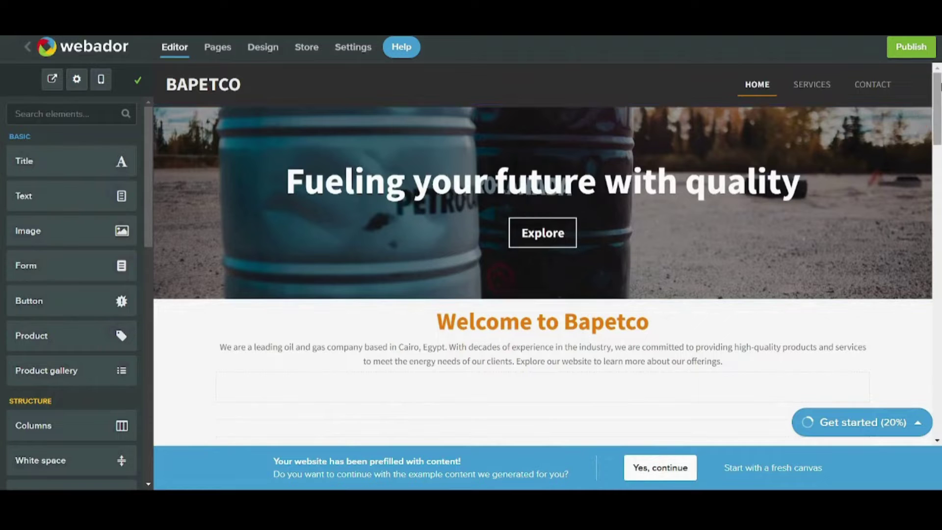
- Replace the barrels banner photo with an uploaded pumpjack sunset image and make the banner taller
mouse_move(938, 86)
left_mouse_down()
mouse_move(938, 112)
mouse_move(938, 84)
left_mouse_up()
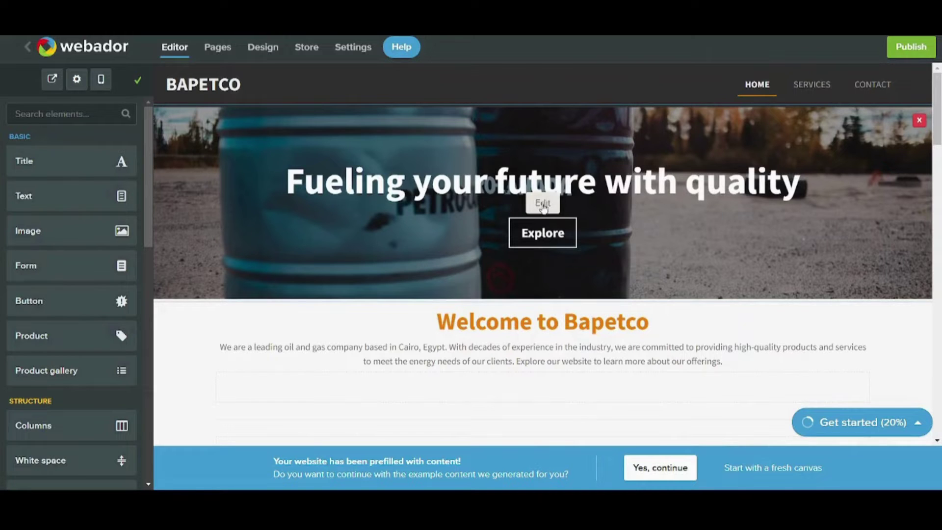
left_click(543, 203)
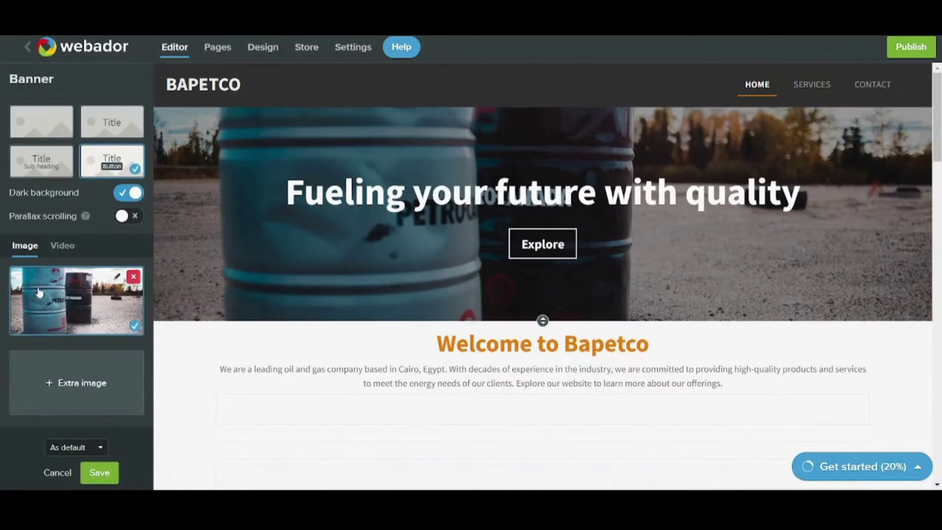
left_click(133, 277)
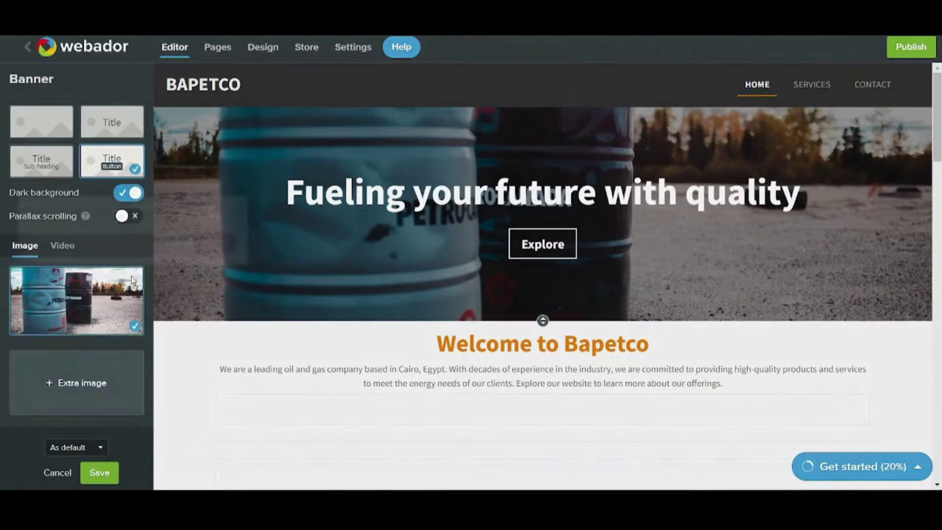
left_click(219, 243)
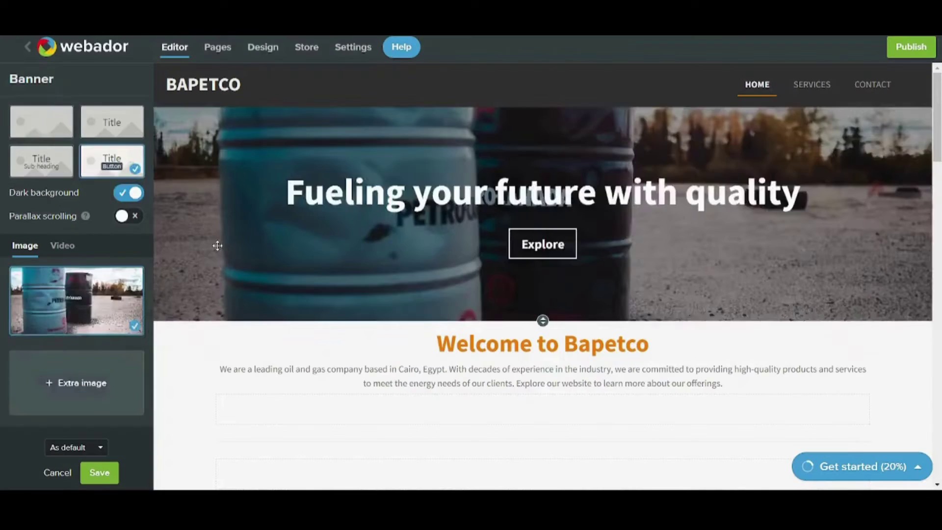
left_click(70, 316)
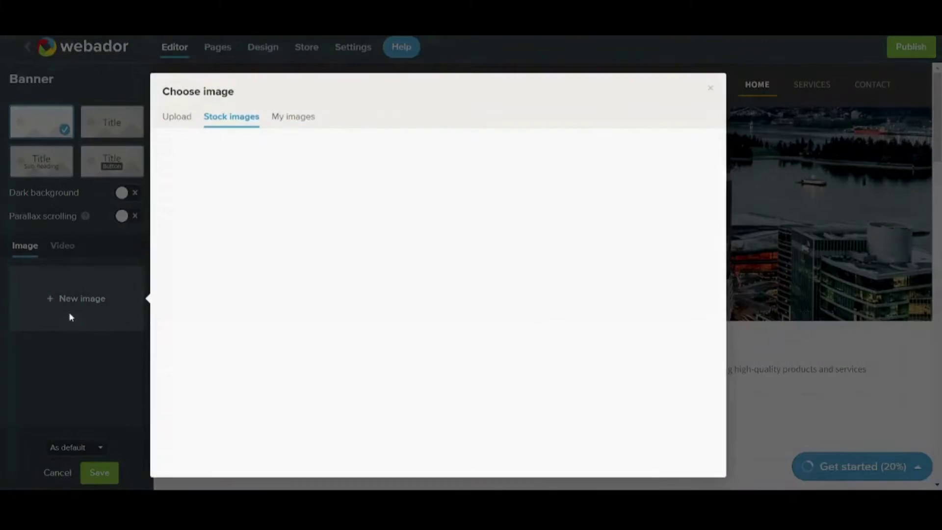
left_click(190, 125)
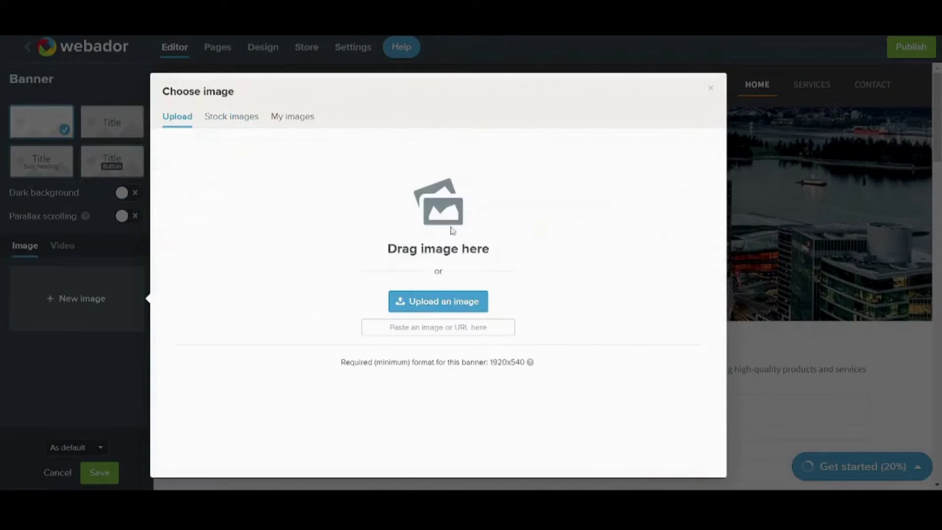
left_click(468, 299)
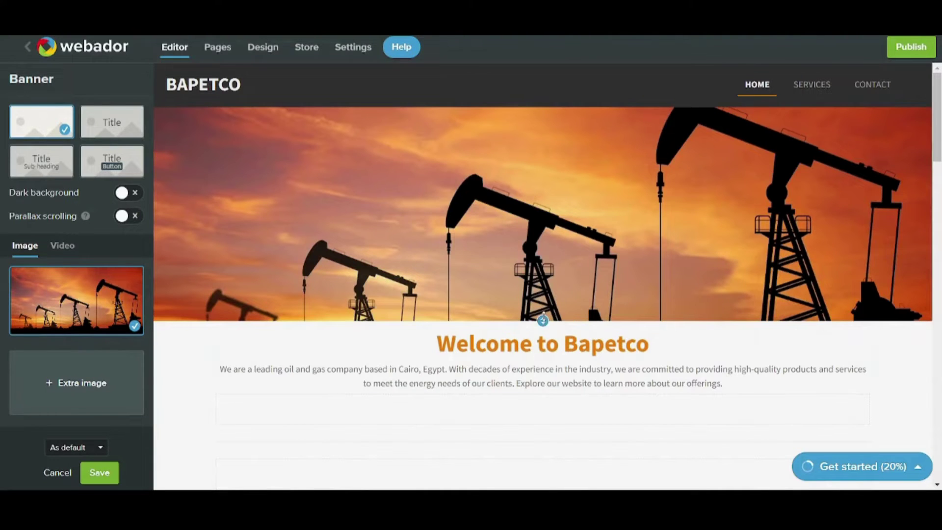
left_click_drag(543, 322, 559, 390)
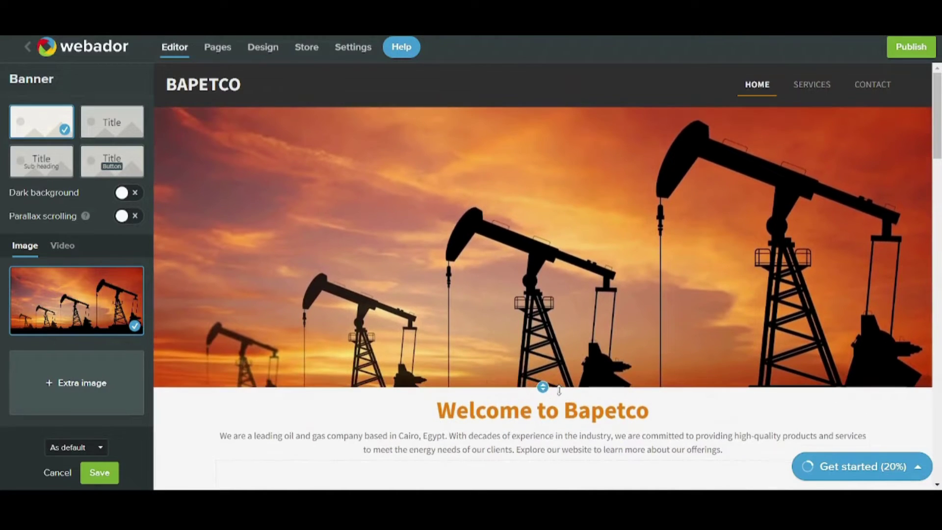
left_click(100, 472)
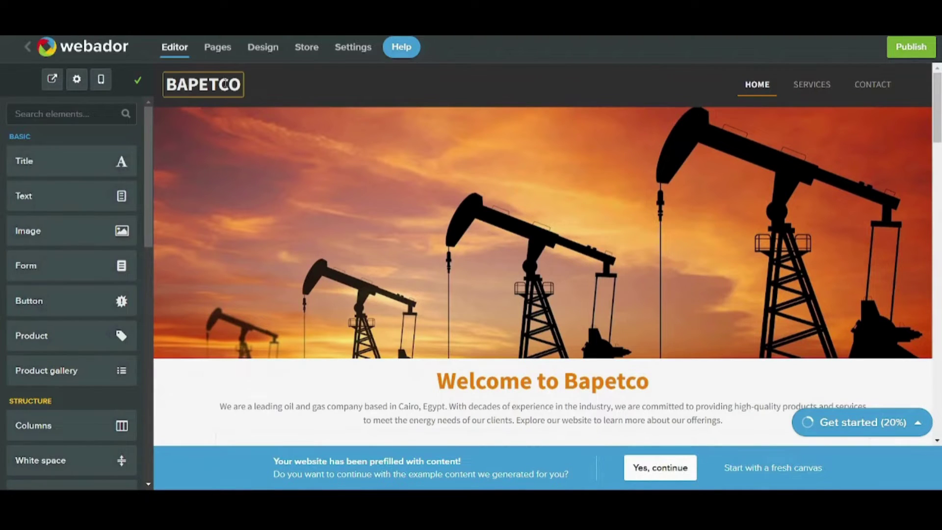
- Add the flame-and-drop logo beside the title and rename the site to 'BAPETCO CO.'
left_click(229, 85)
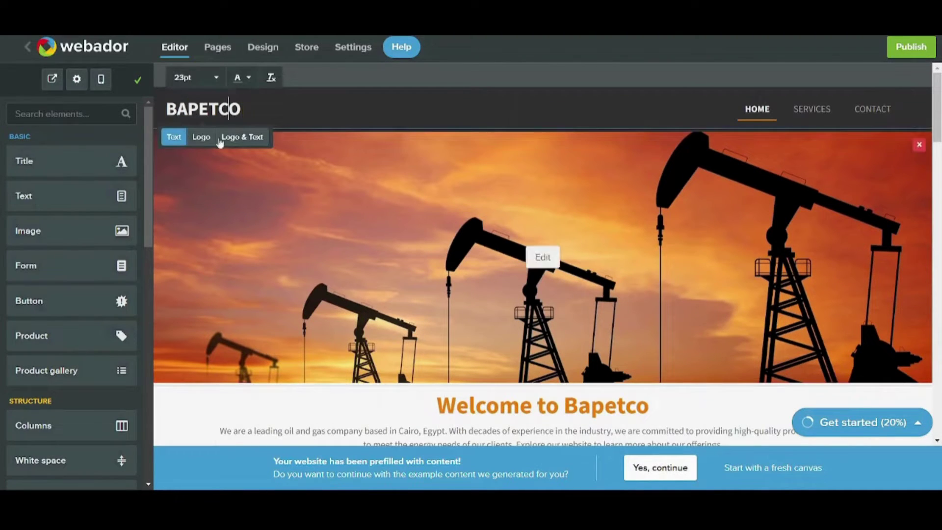
left_click(239, 138)
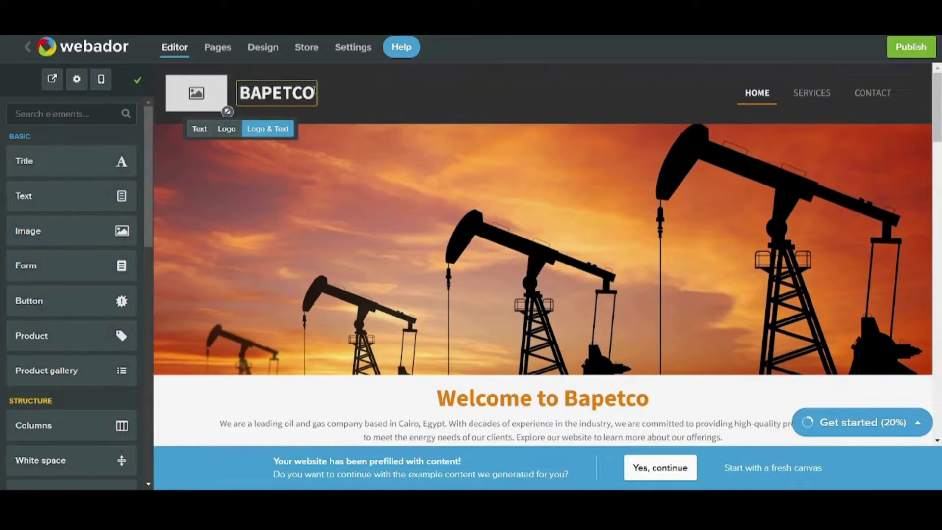
left_click(314, 92)
type("CO.")
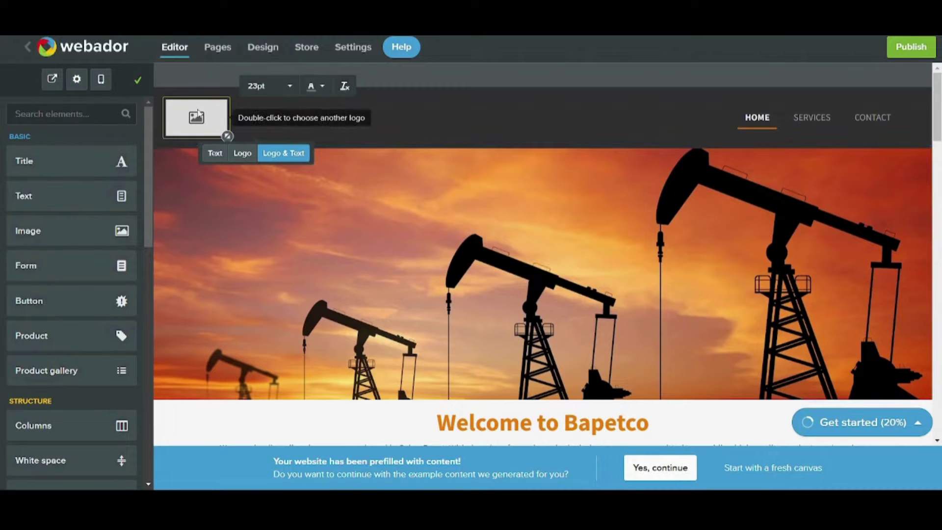
left_click(200, 119)
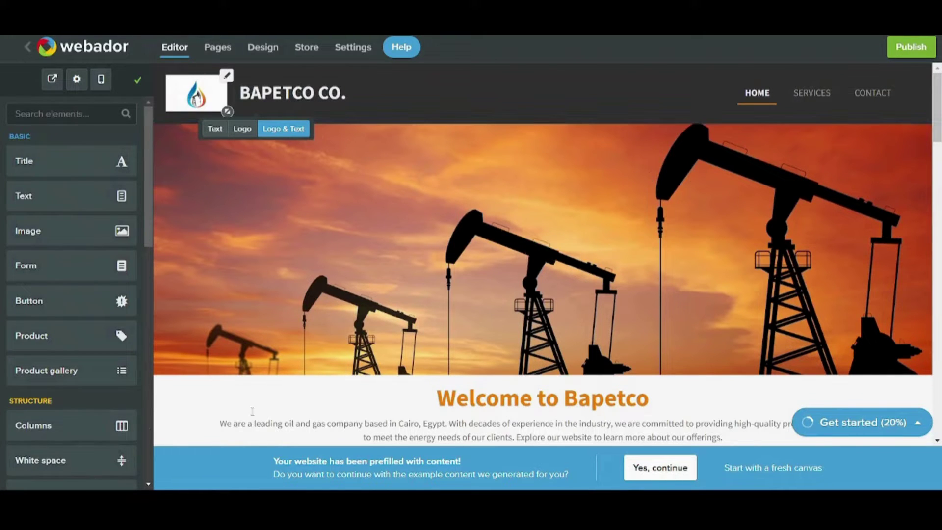
scroll(148, 187, "down", 10)
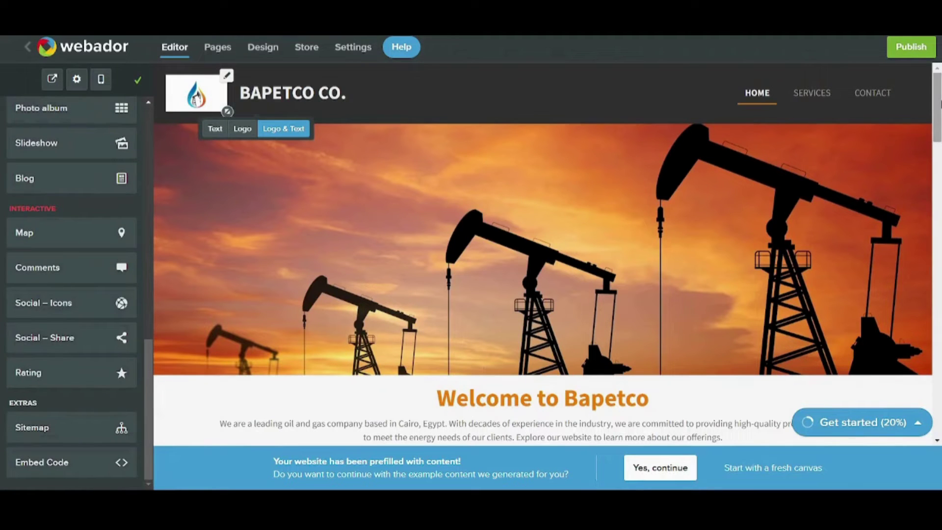
scroll(939, 103, "down", 4)
scroll(940, 103, "up", 4)
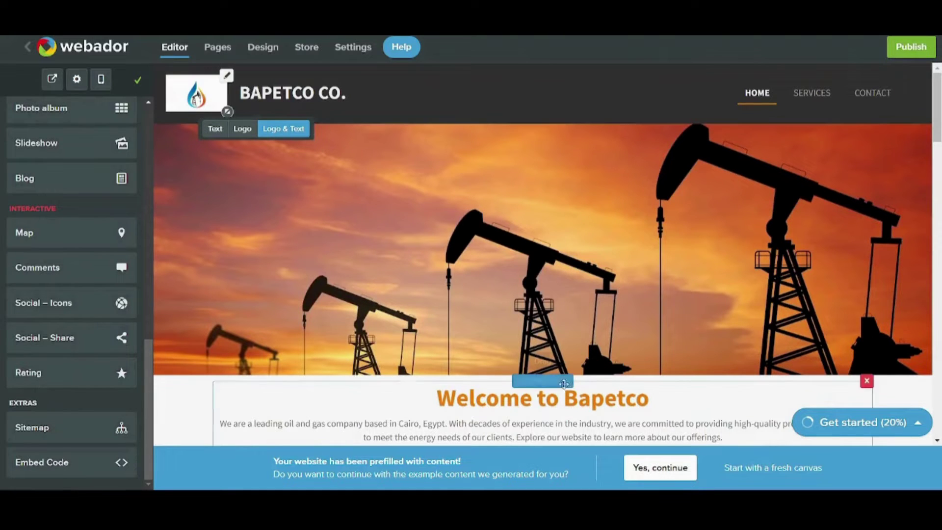
- Switch the pumpjack banner to the Title + Button layout
left_click(568, 402)
left_click(507, 236)
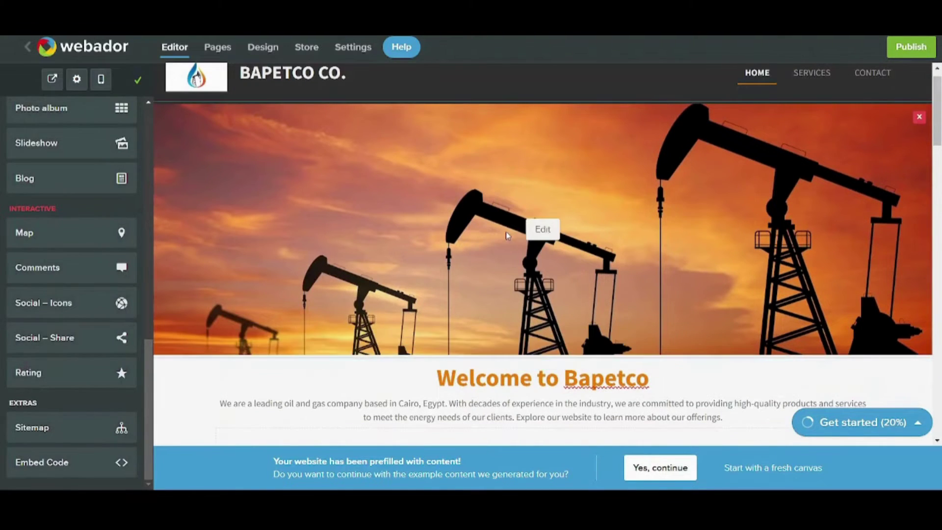
left_click(535, 231)
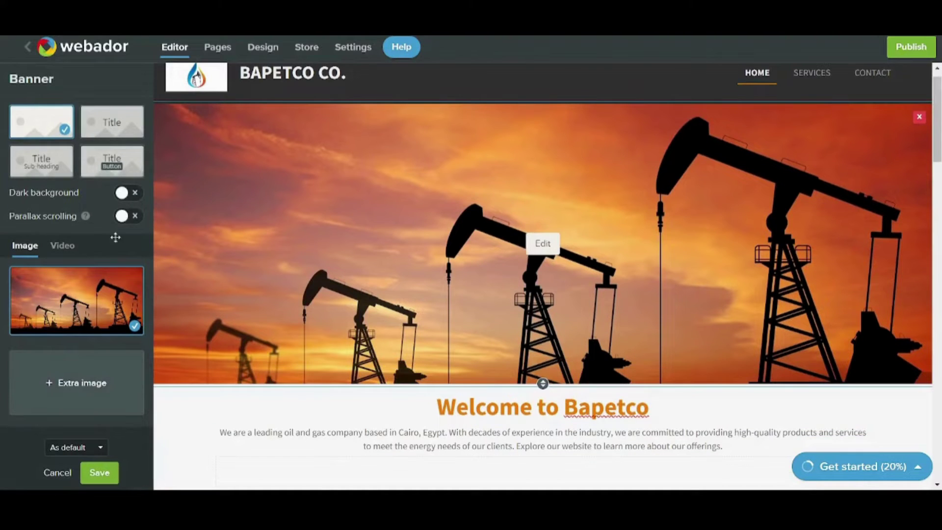
left_click(109, 159)
- Title the banner 'Striving For Perfection' and save the banner
left_click(587, 228)
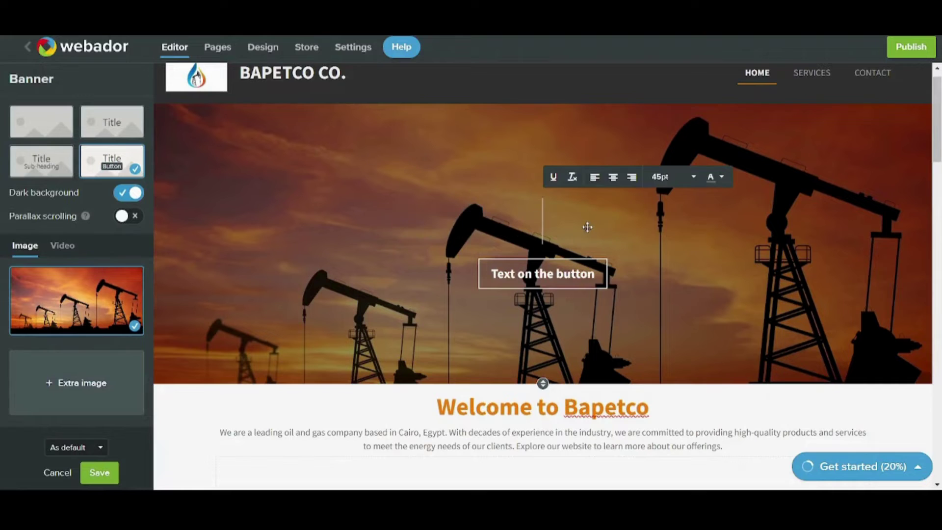
type("Strive")
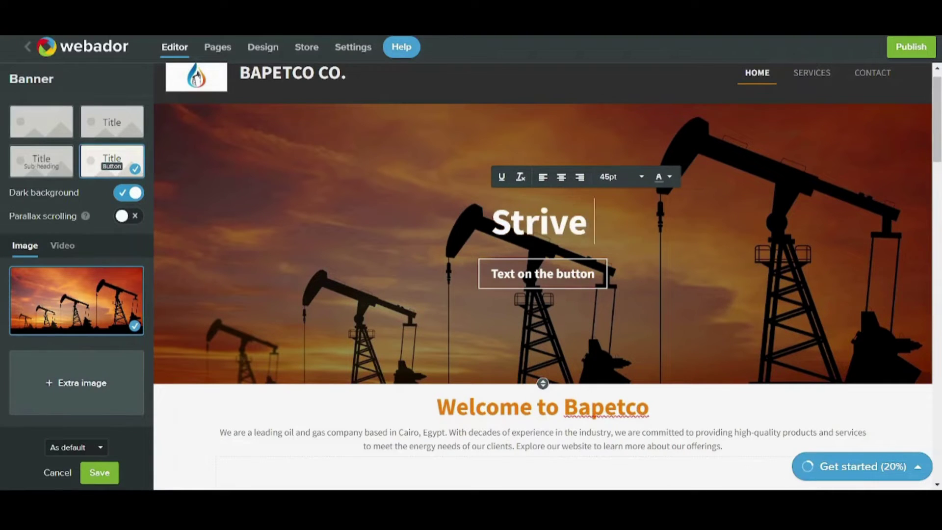
key("BackSpace")
type("ing For Perfr")
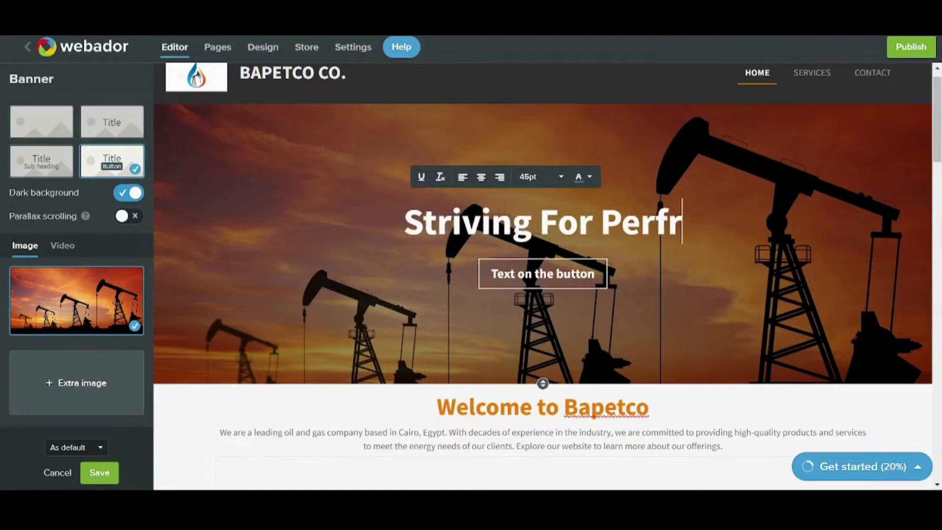
key("BackSpace")
type("ection")
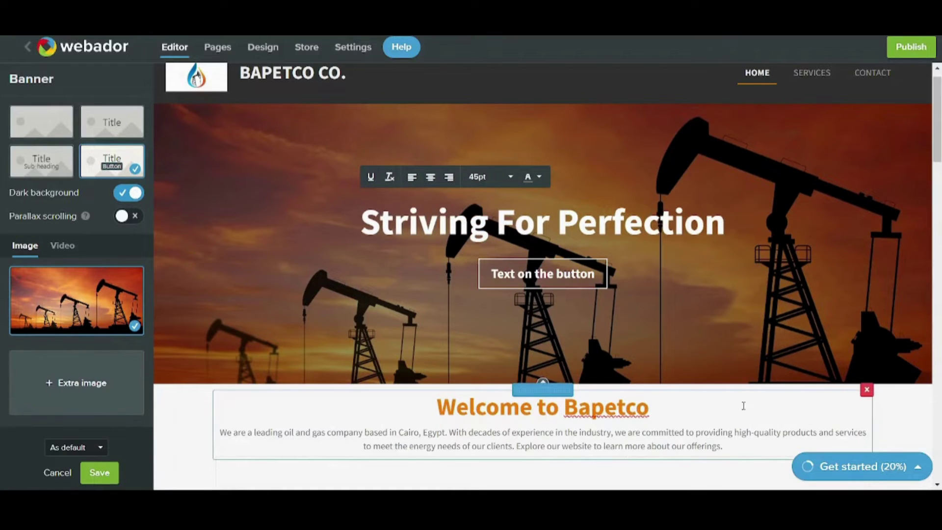
left_click(909, 419)
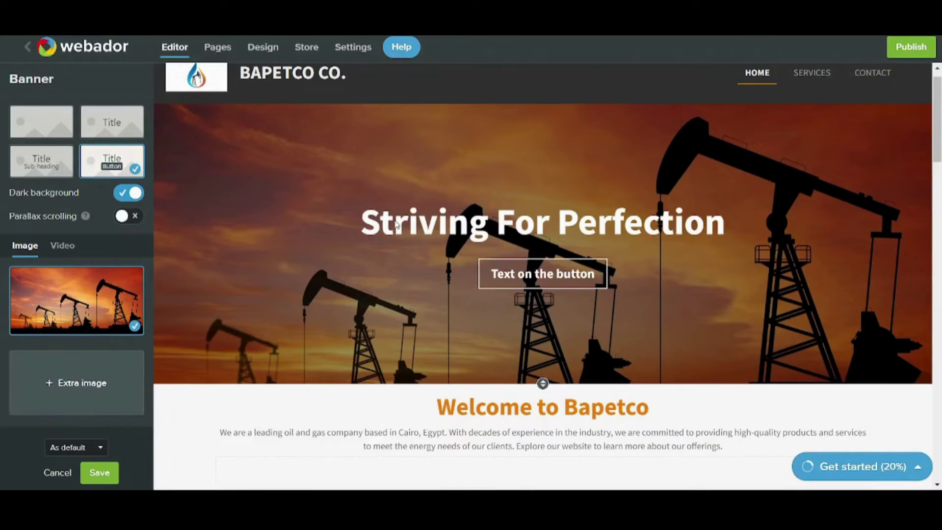
scroll(937, 123, "down", 4)
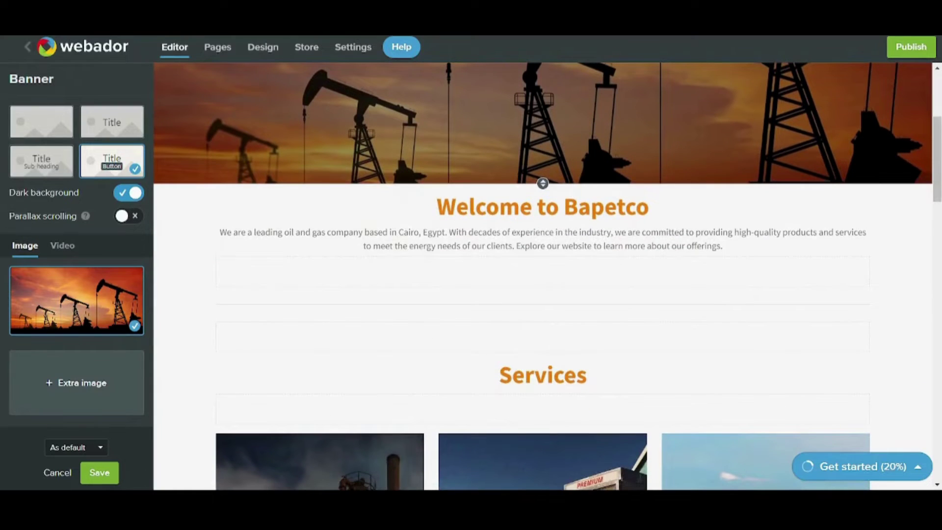
left_click(94, 474)
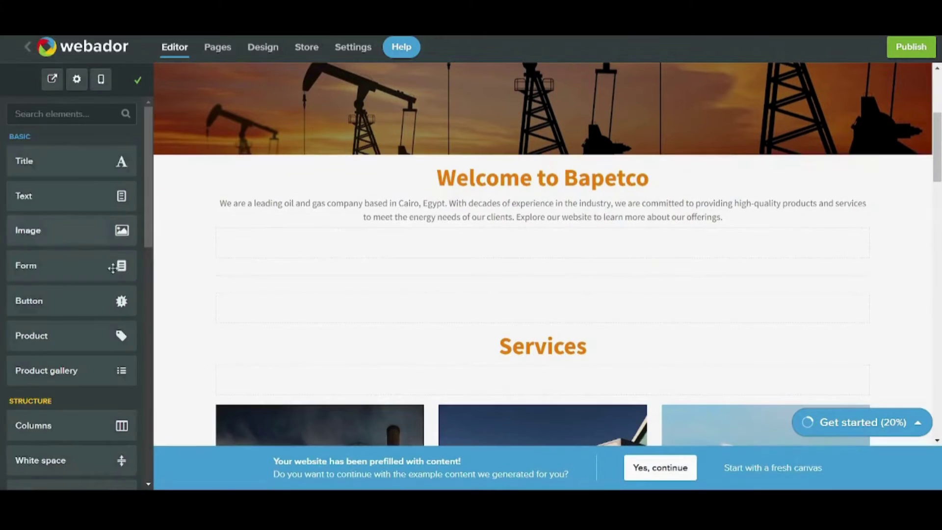
- Add an image beside the welcome text showing two workers at a pumpjack, plus a white space block
left_click_drag(59, 228, 818, 201)
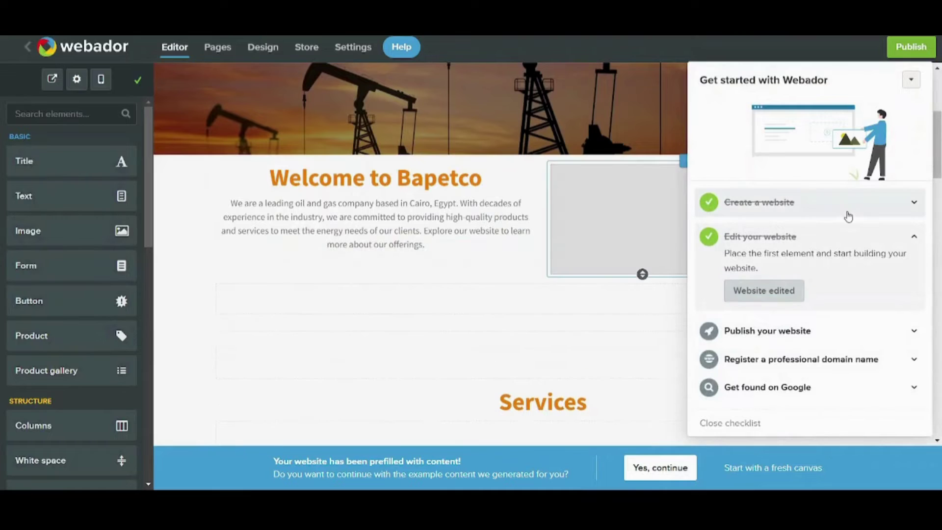
left_click(911, 80)
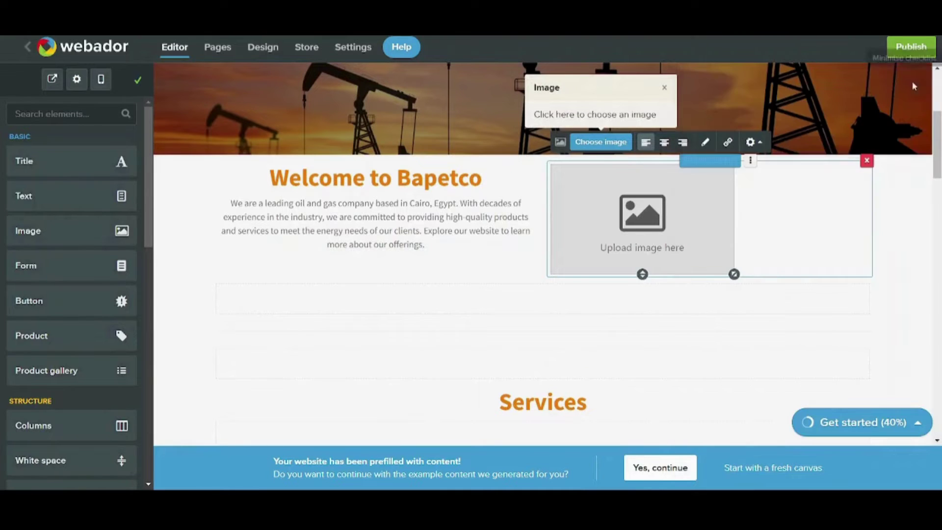
left_click(613, 209)
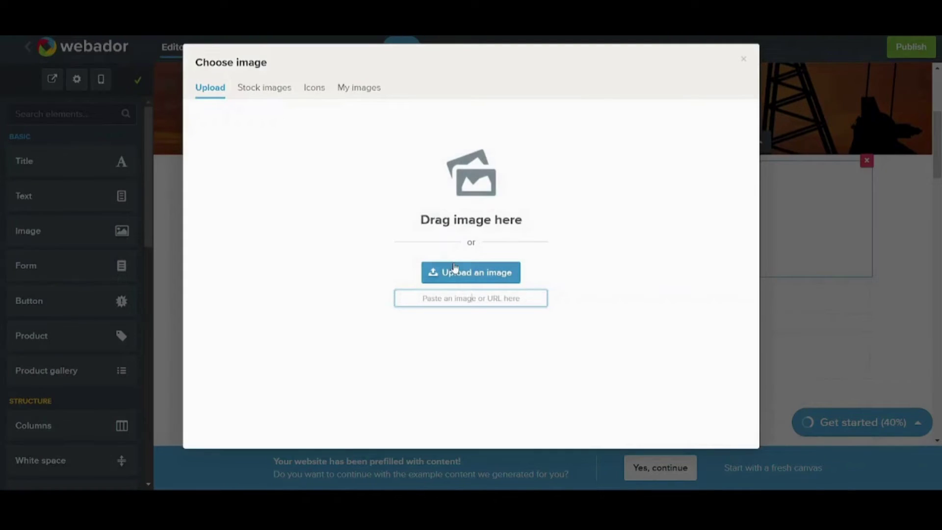
left_click(454, 267)
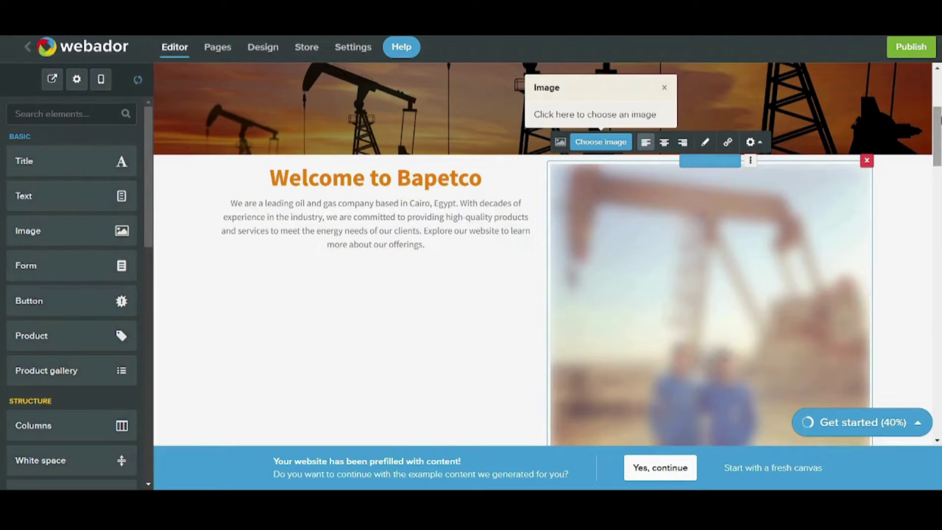
scroll(648, 162, "down", 3)
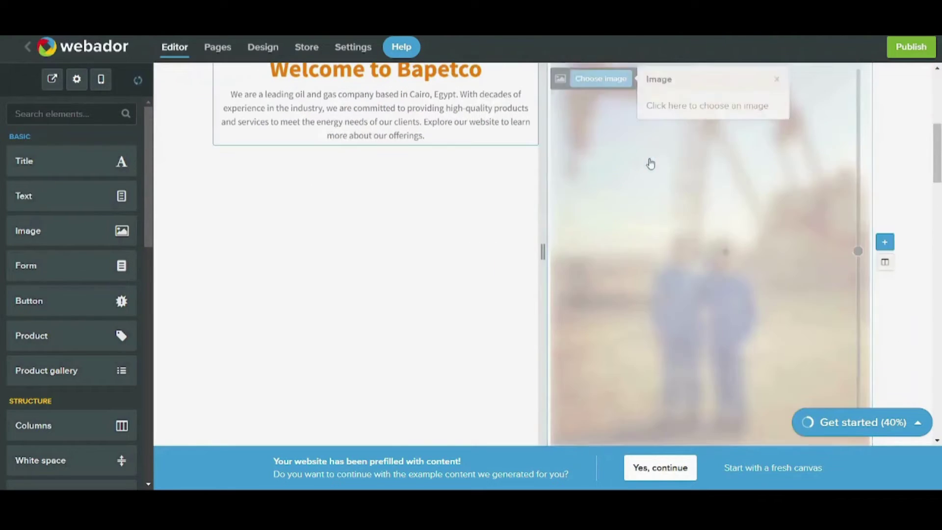
scroll(938, 169, "up", 1)
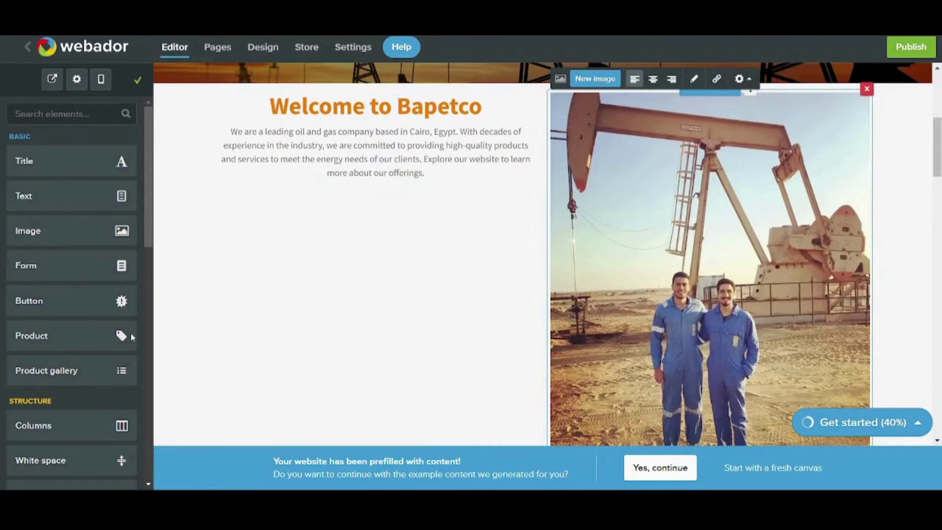
left_click_drag(150, 175, 136, 257)
left_click_drag(78, 228, 378, 98)
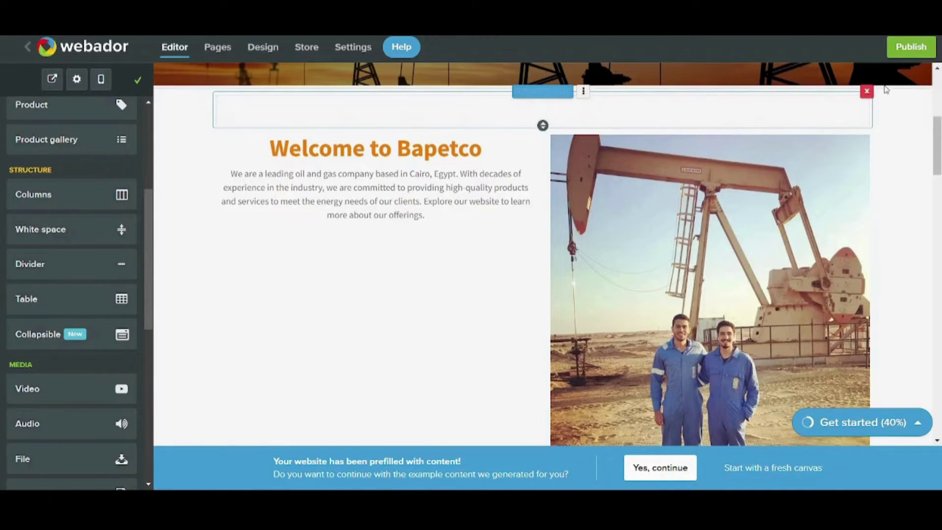
- Replace the stray white space with a tall blank space above the Welcome to Bapetco text
left_click(866, 91)
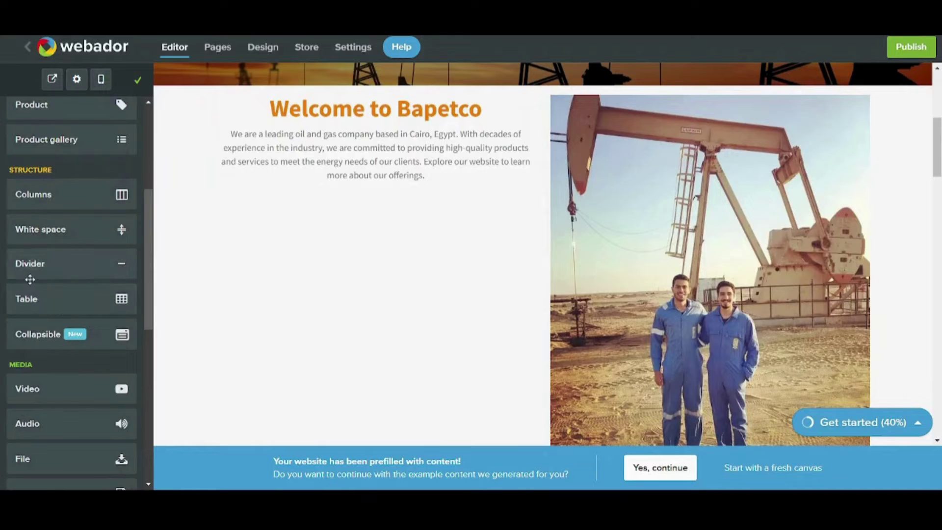
left_click_drag(21, 237, 254, 290)
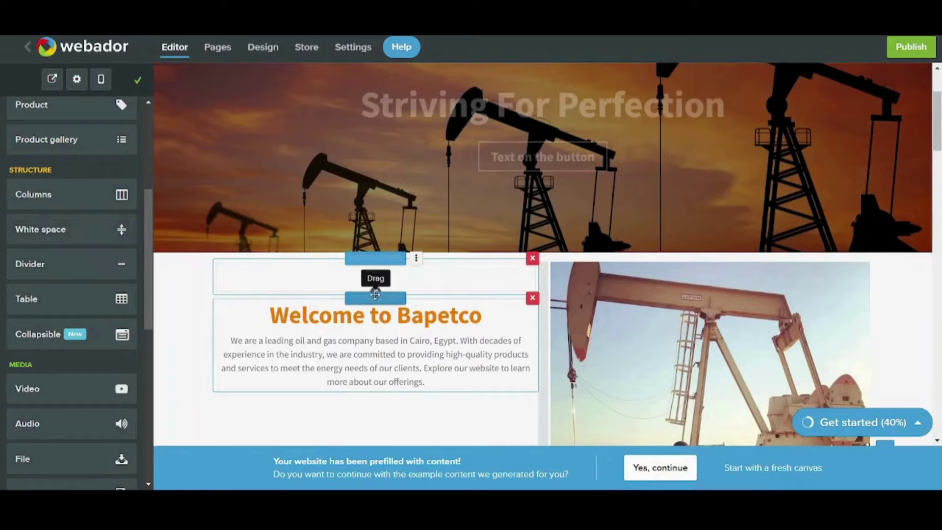
scroll(929, 151, "down", 4)
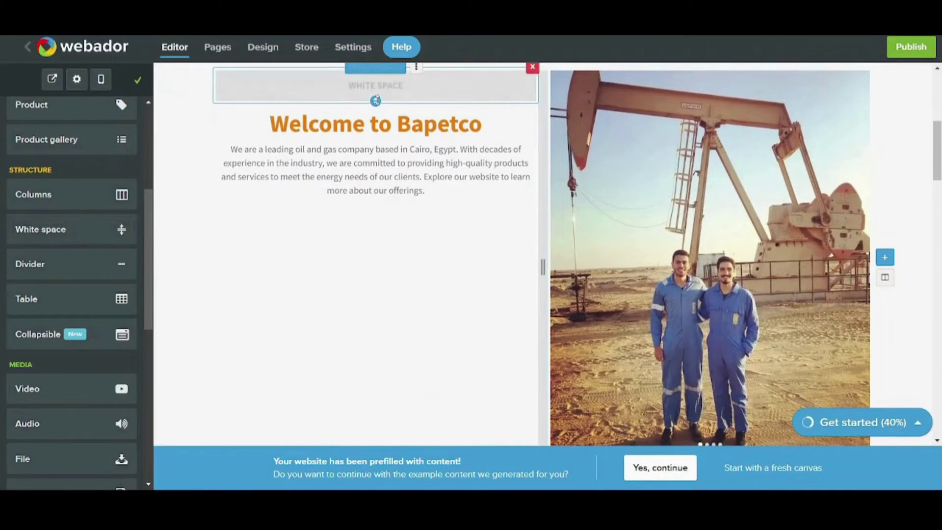
left_click_drag(375, 101, 411, 260)
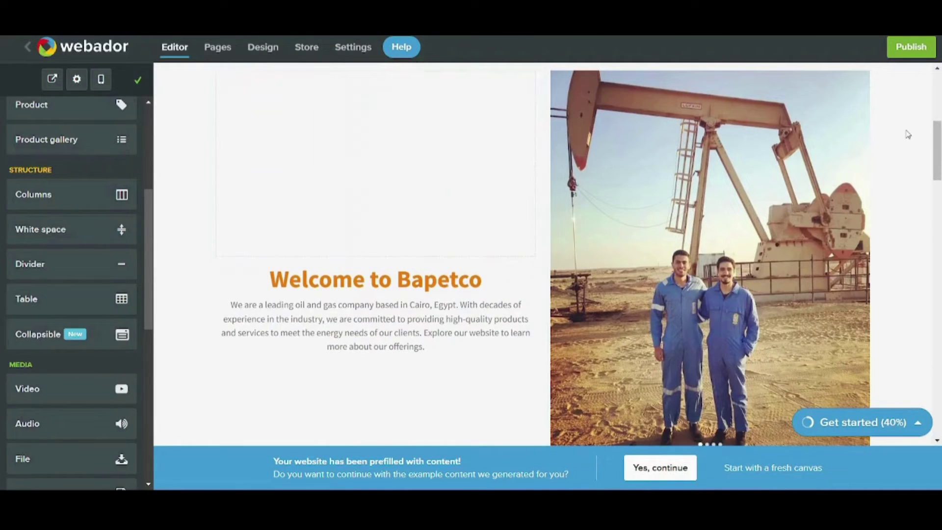
left_click_drag(937, 148, 921, 101)
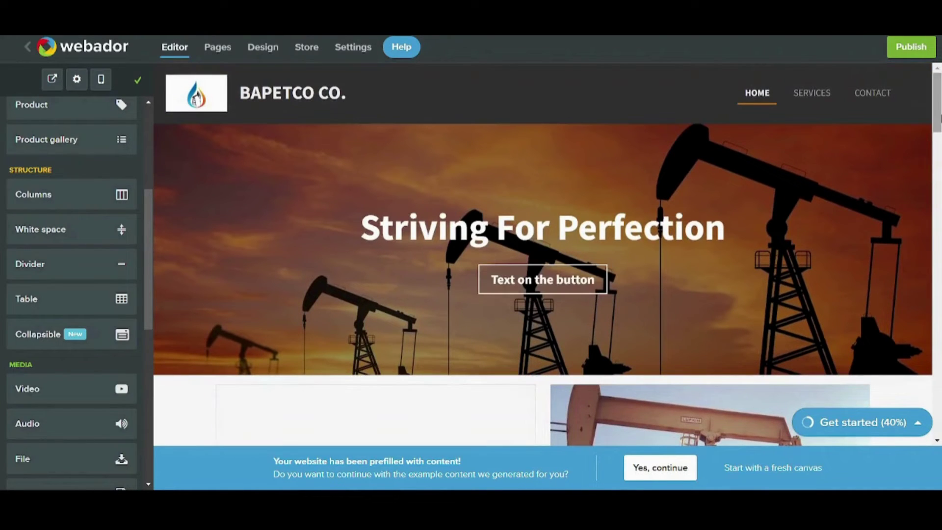
left_click_drag(937, 108, 938, 151)
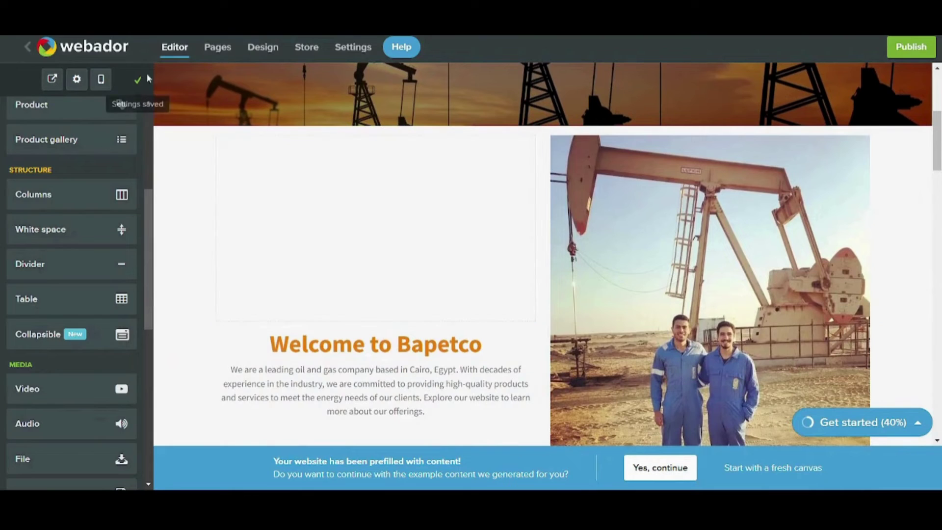
left_click(265, 49)
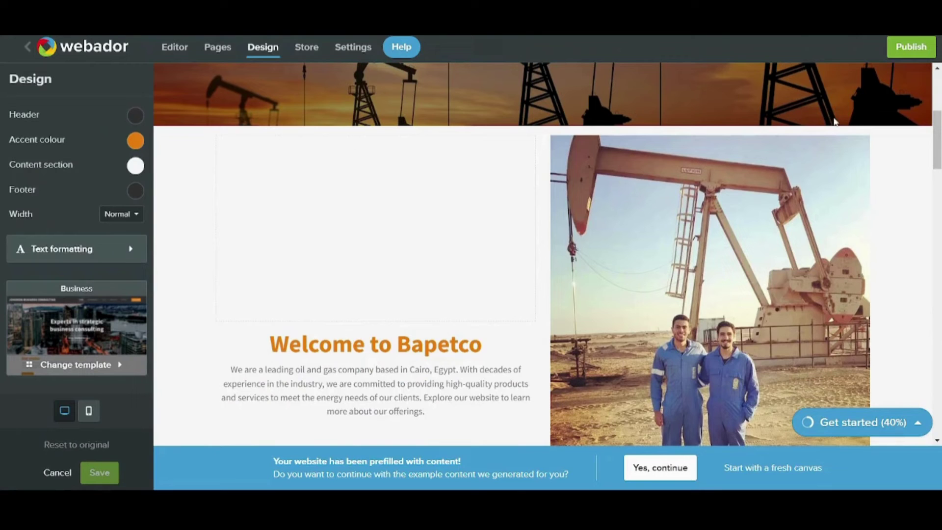
- Set the content section background to a pale cream colour
scroll(918, 118, "up", 5)
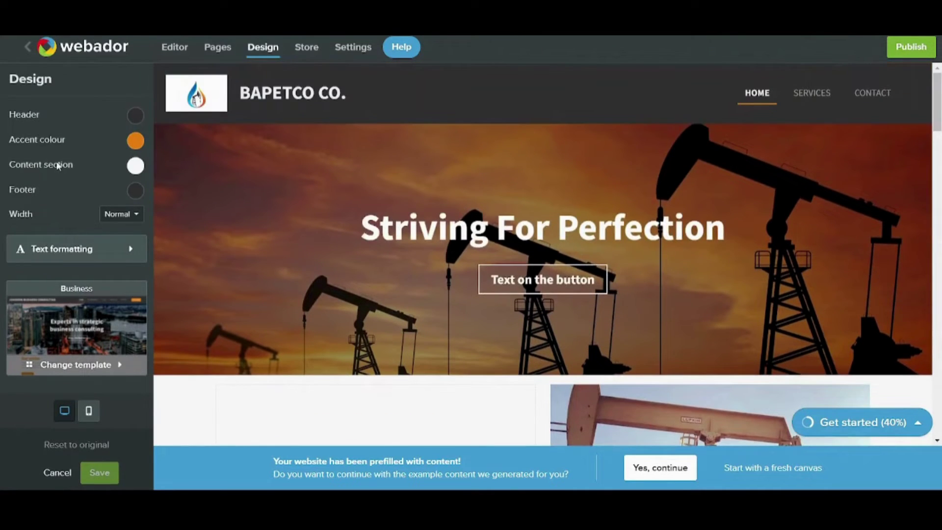
left_click(135, 165)
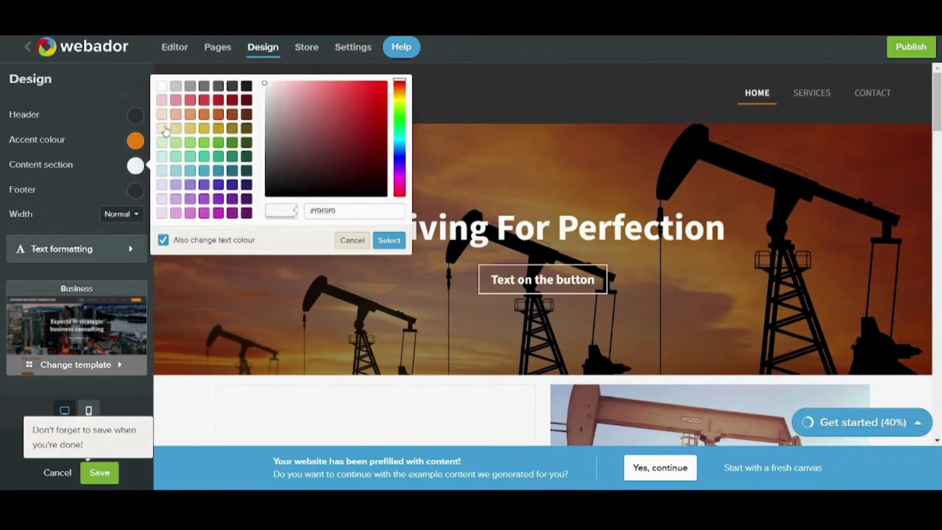
left_click(163, 128)
left_click(389, 241)
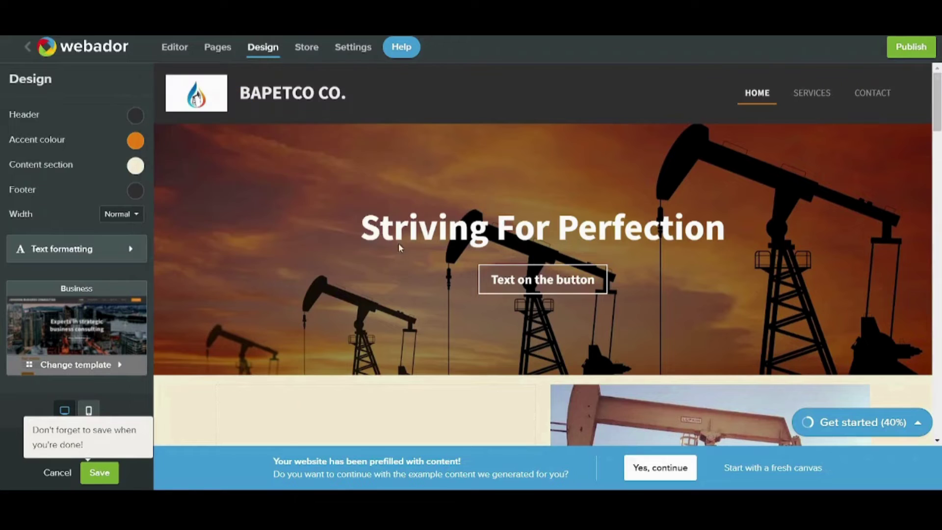
- Keep Source Sans Pro as the default general text font and save the text formatting
scroll(897, 147, "down", 5)
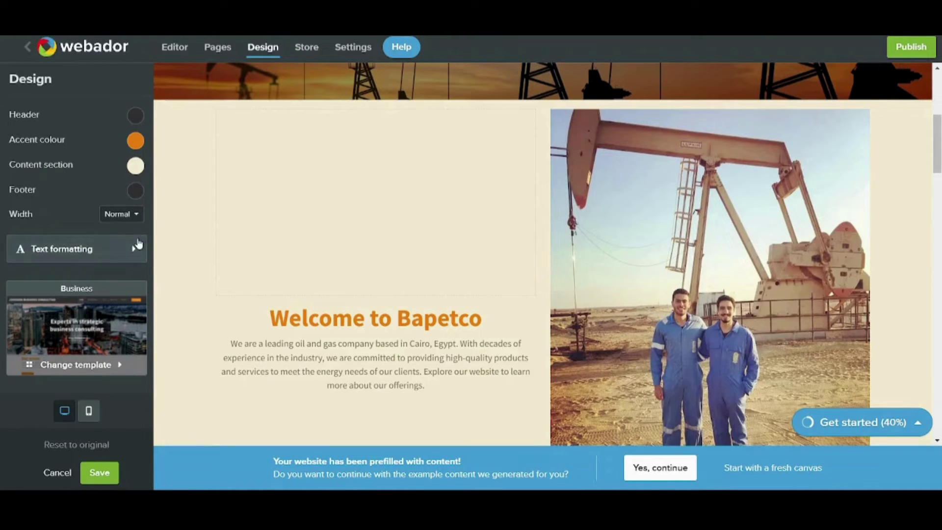
left_click(139, 244)
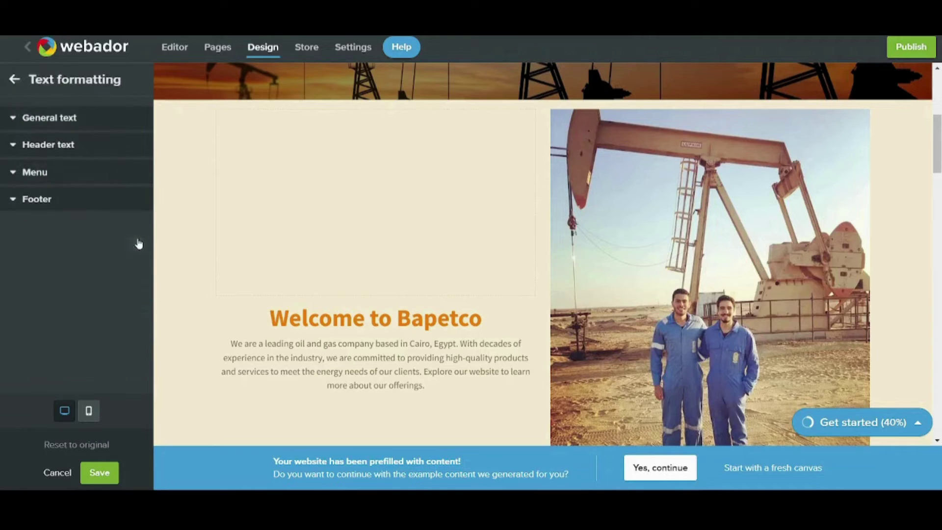
left_click(50, 117)
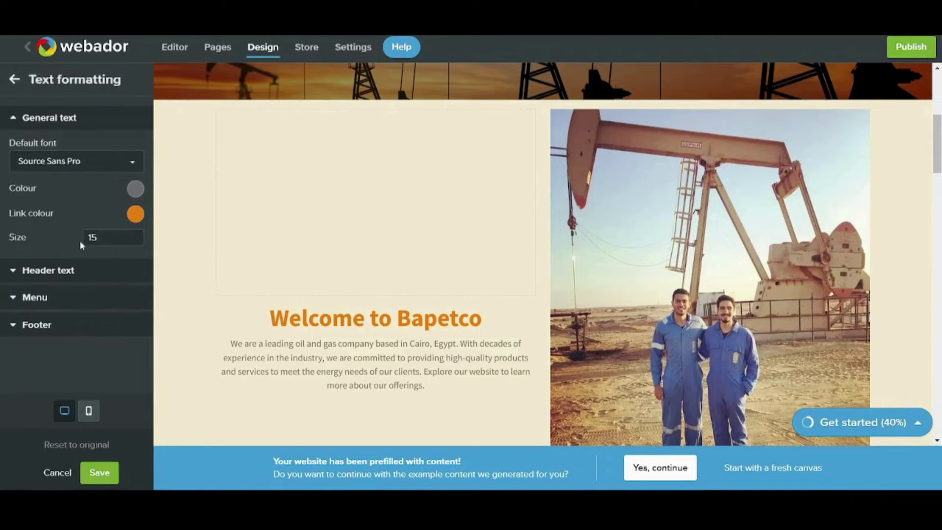
left_click(72, 164)
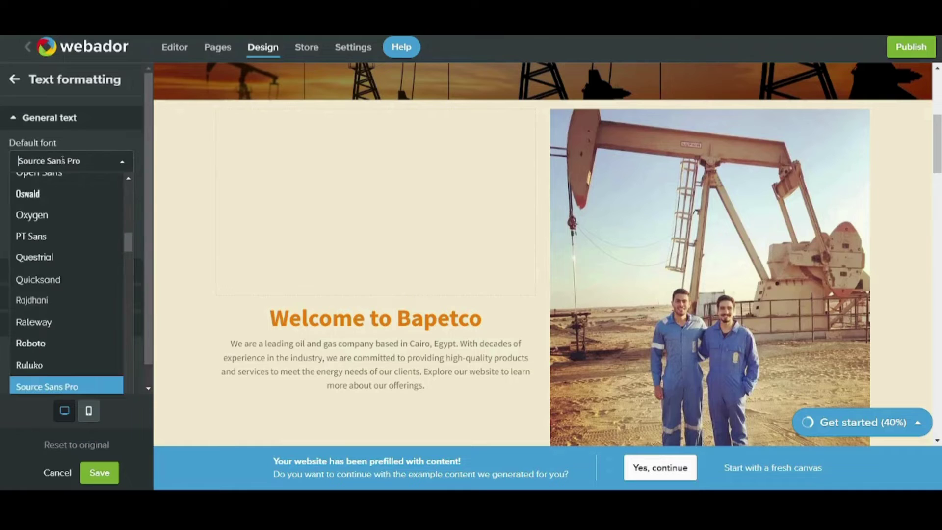
left_click(121, 165)
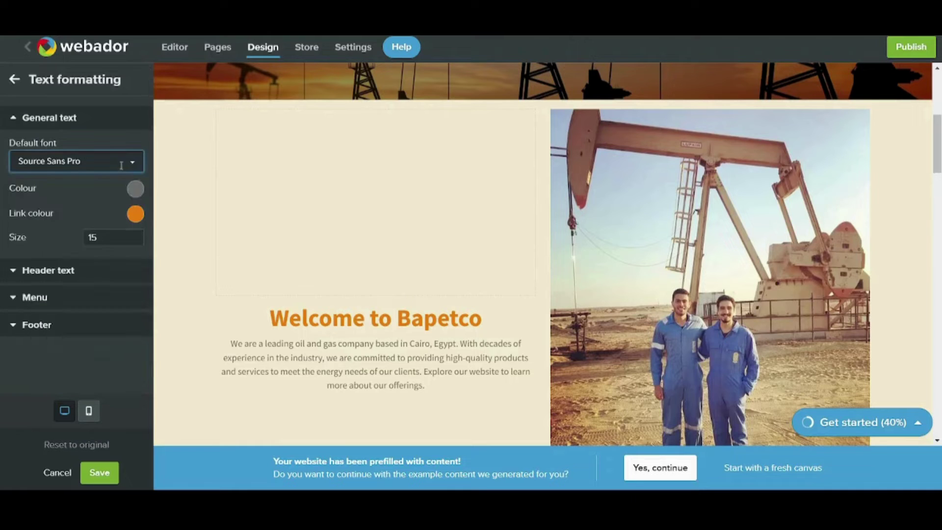
left_click(97, 474)
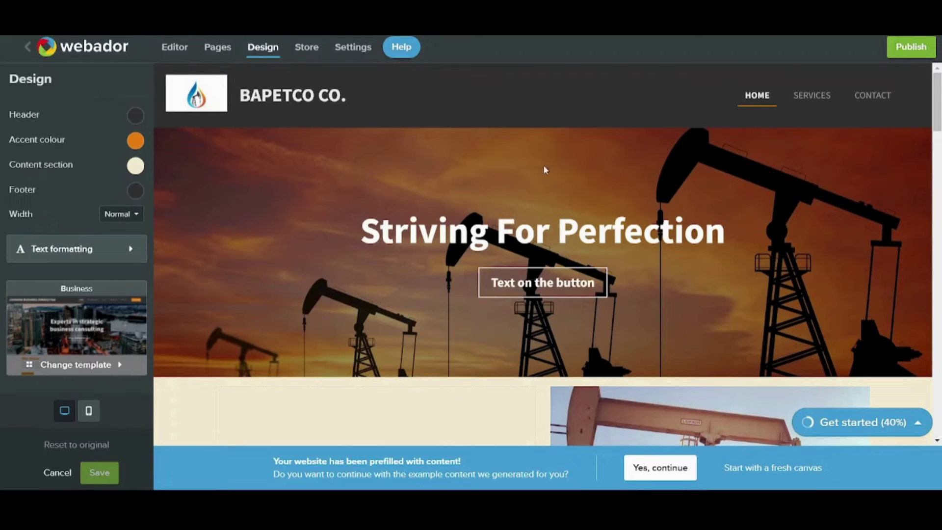
- Open the Contact page from Pages and drag a Map element into its content section
left_click(227, 56)
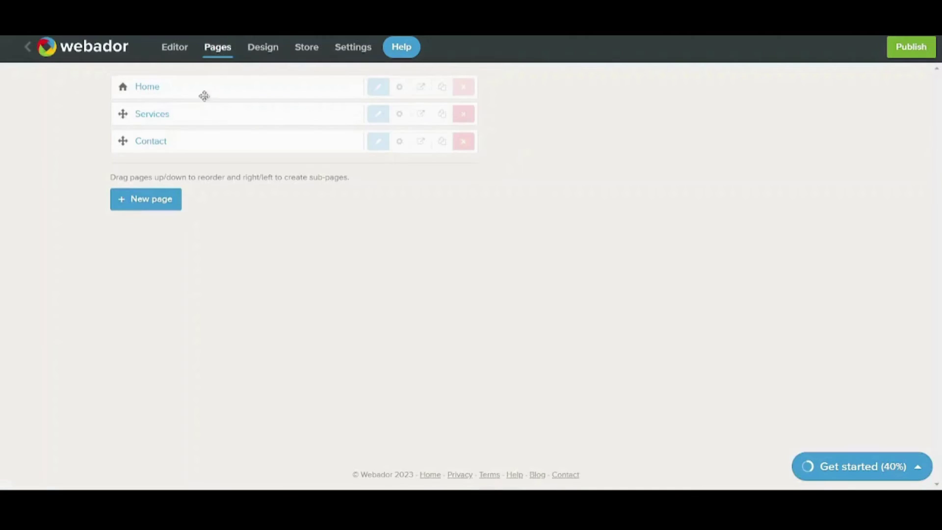
left_click(191, 143)
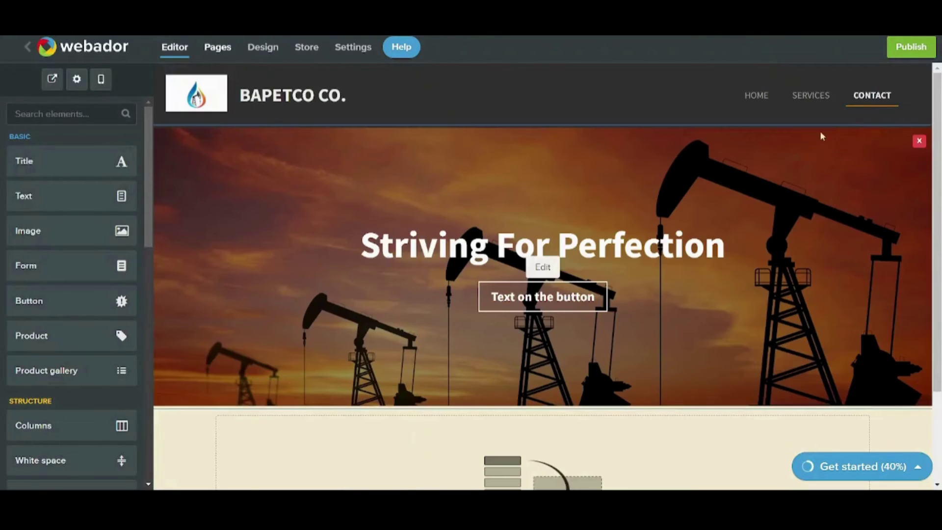
scroll(450, 412, "down", 2)
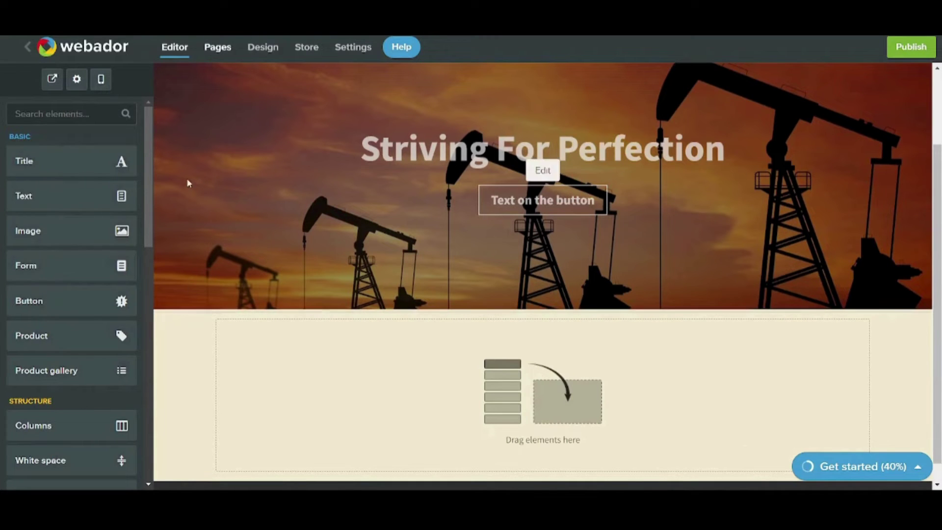
left_click_drag(148, 172, 189, 394)
left_click_drag(81, 294, 772, 414)
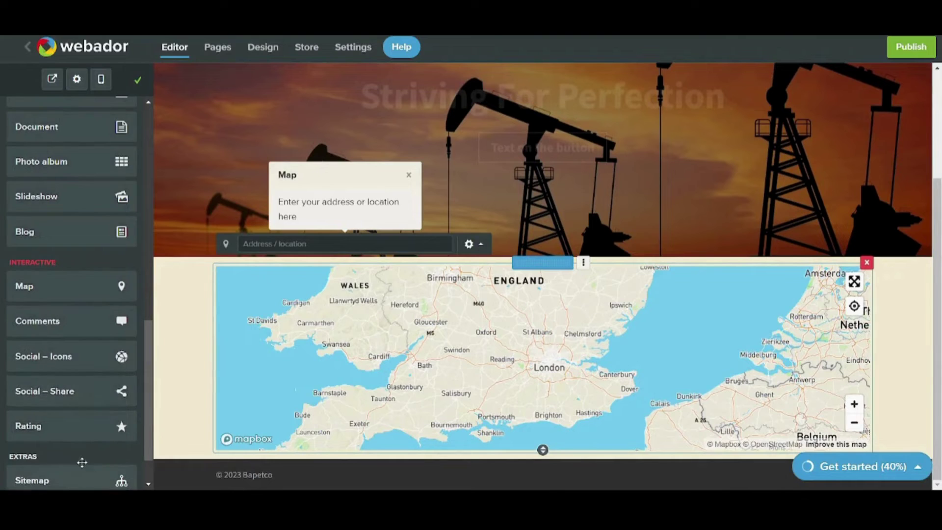
- Add a star rating left of the map, with social icons and share buttons beneath it
left_click_drag(59, 427, 179, 298)
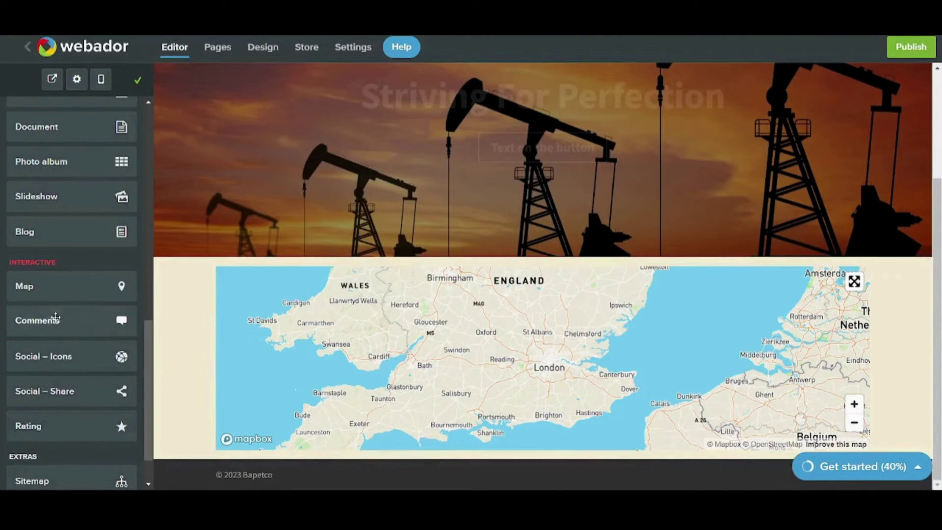
left_click_drag(71, 433, 196, 311)
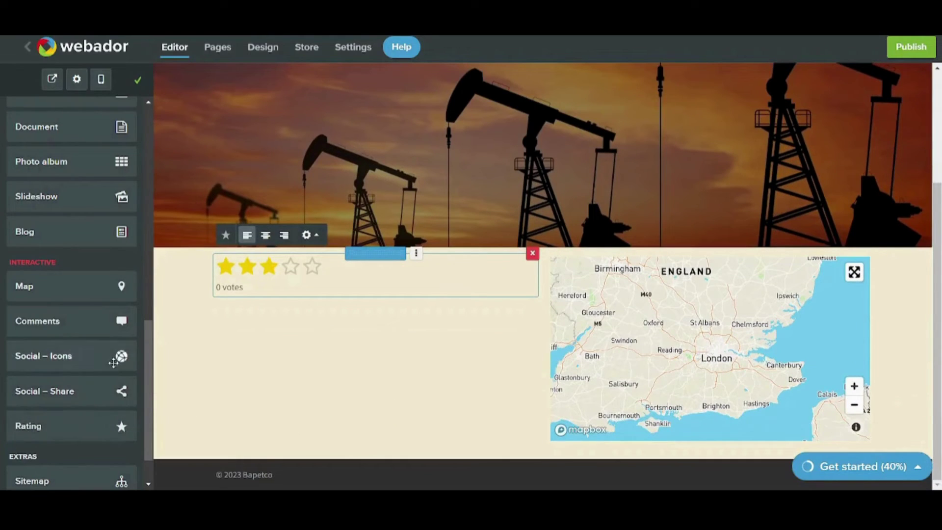
left_click_drag(53, 362, 337, 336)
left_click_drag(57, 388, 332, 370)
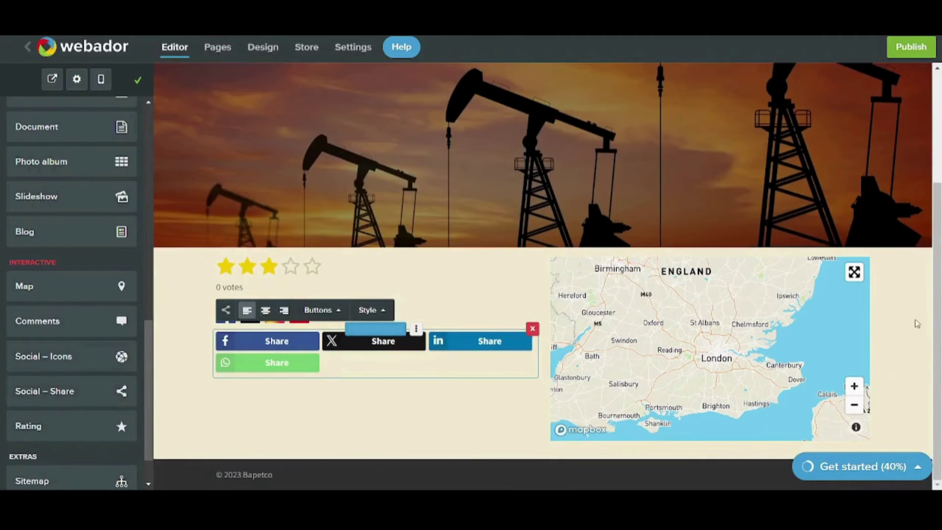
left_click(891, 294)
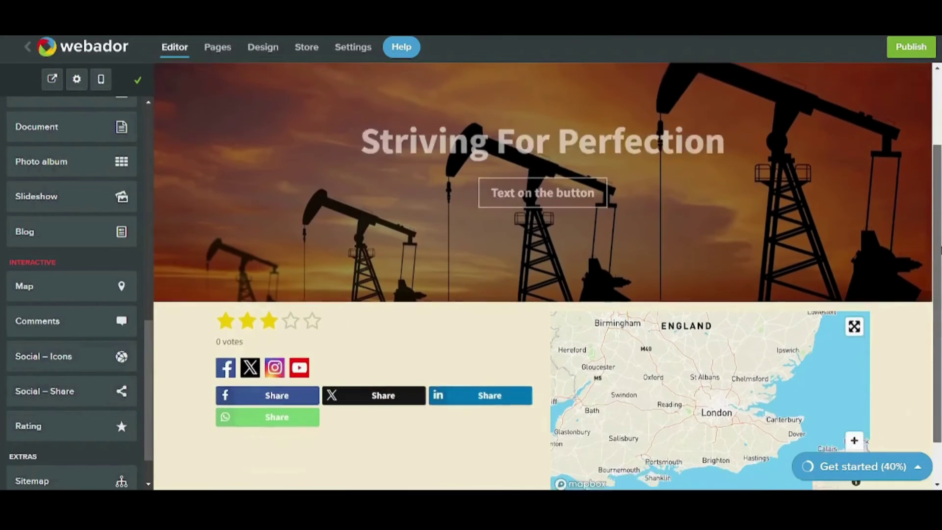
scroll(149, 392, "down", 2)
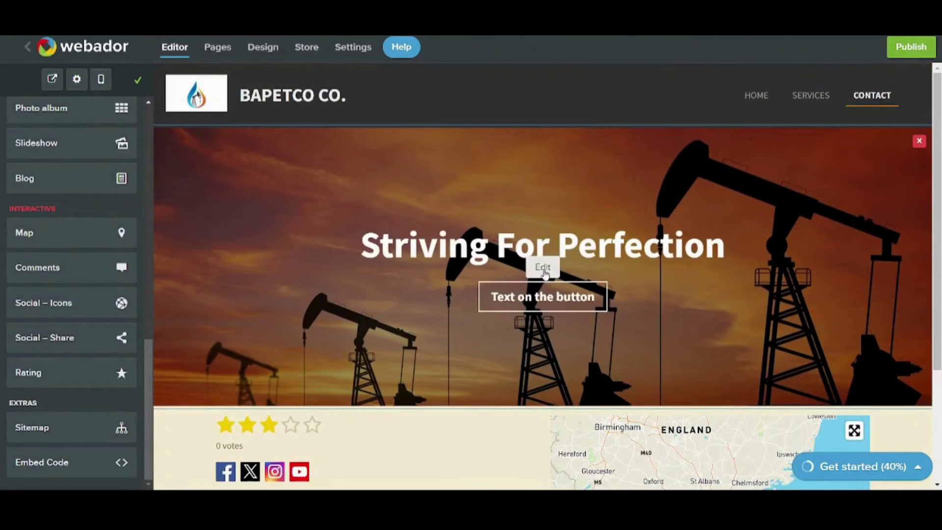
- Change the banner button text to 'Contact Us' and link it to the Contact page
left_click(543, 271)
left_click(543, 297)
key("BackSpace")
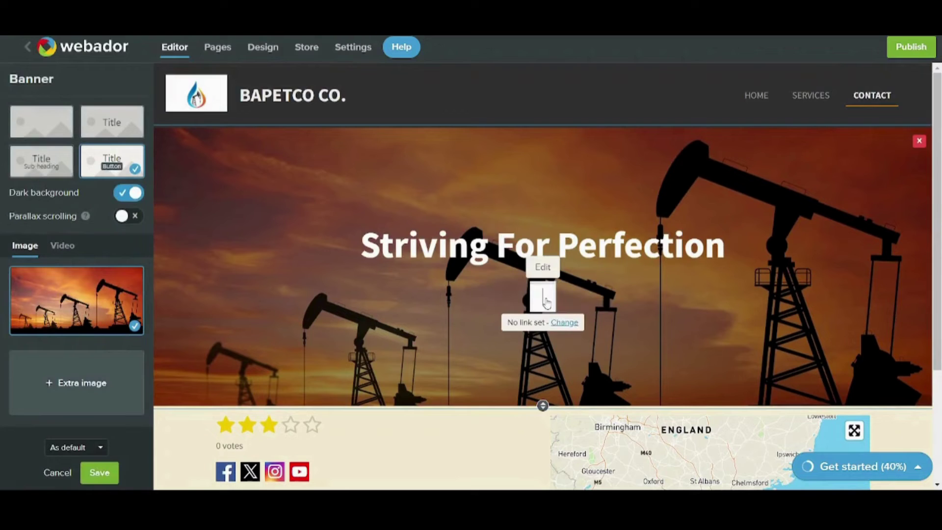
type("Contac")
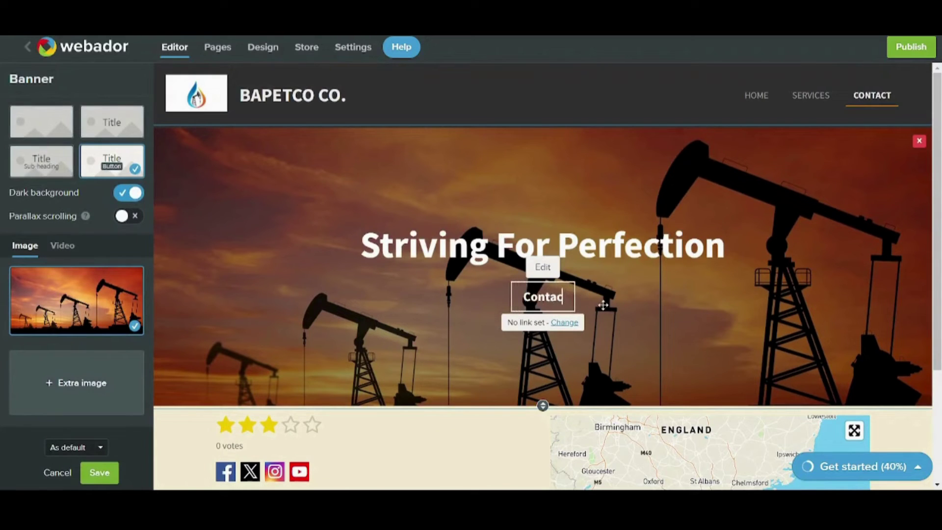
type("t Us")
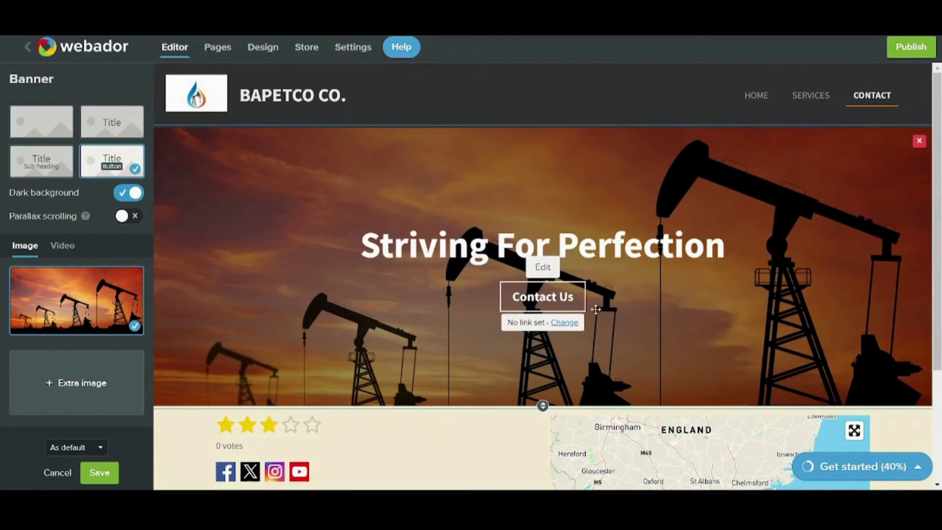
left_click(562, 325)
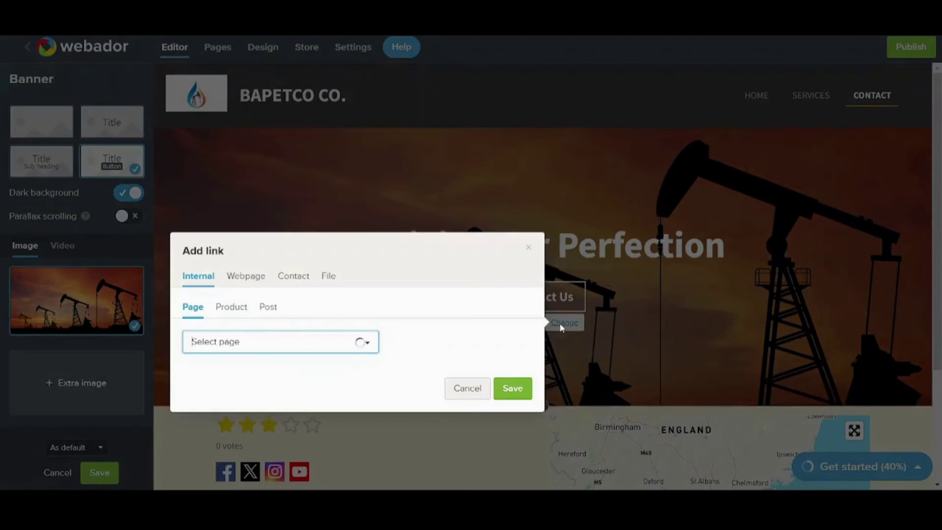
left_click(256, 335)
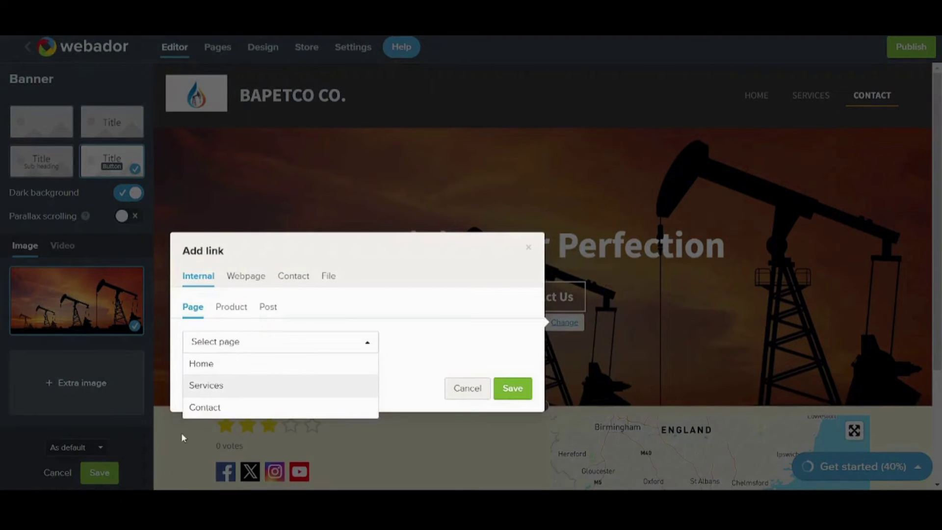
left_click(212, 406)
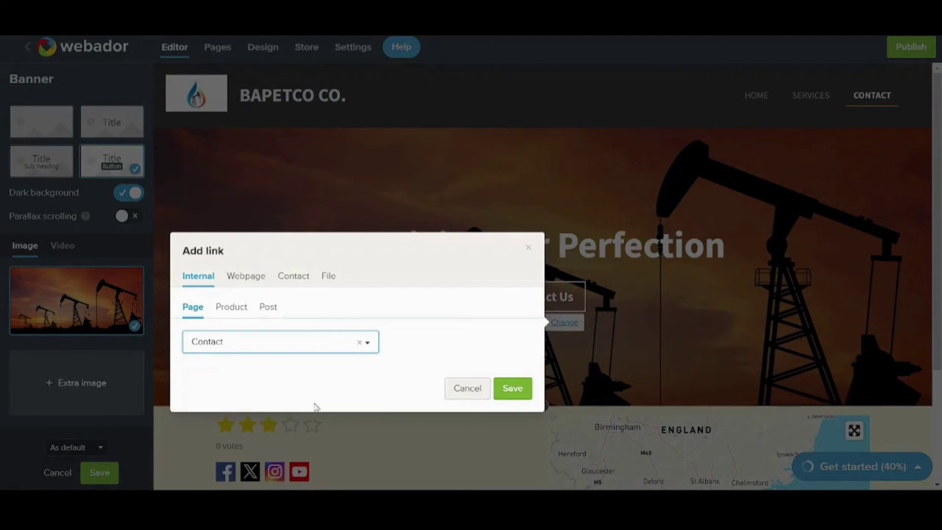
left_click(511, 387)
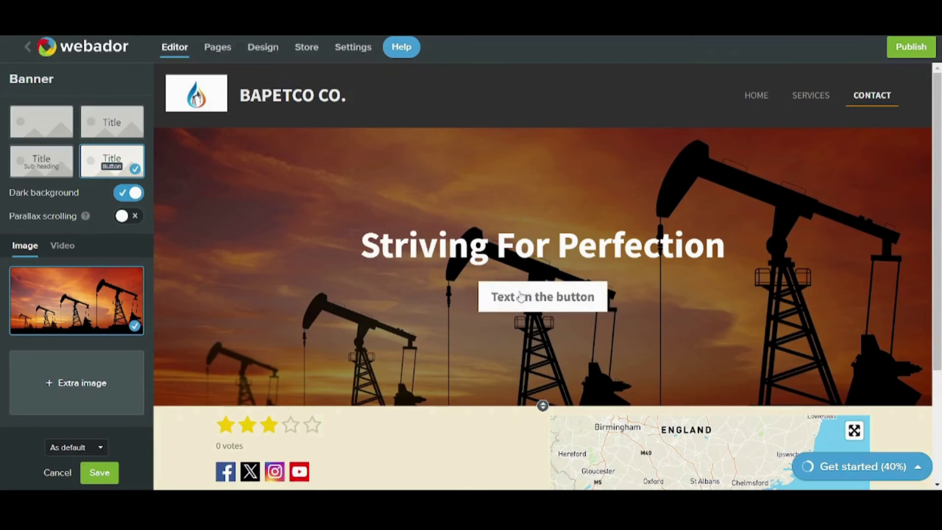
left_click(103, 473)
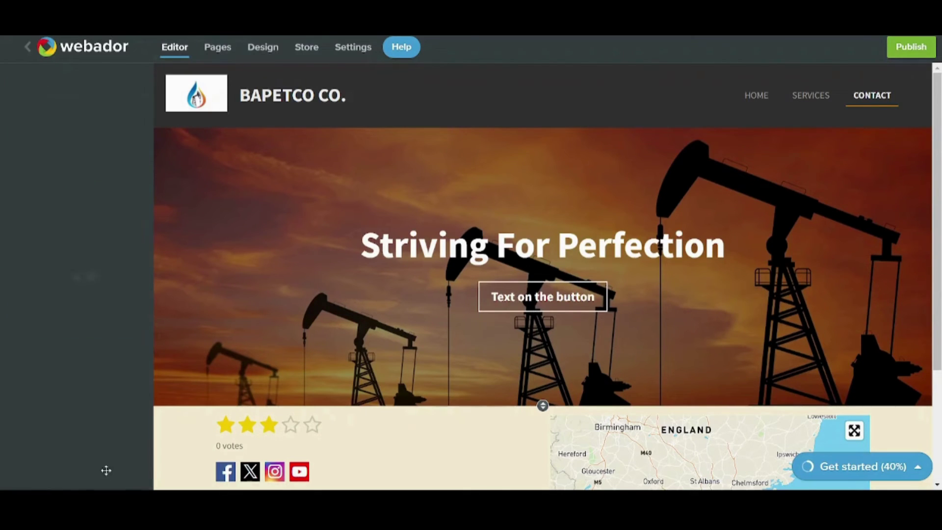
- Replace the banner button's text with 'Contac Us' and save it
double_click(566, 301)
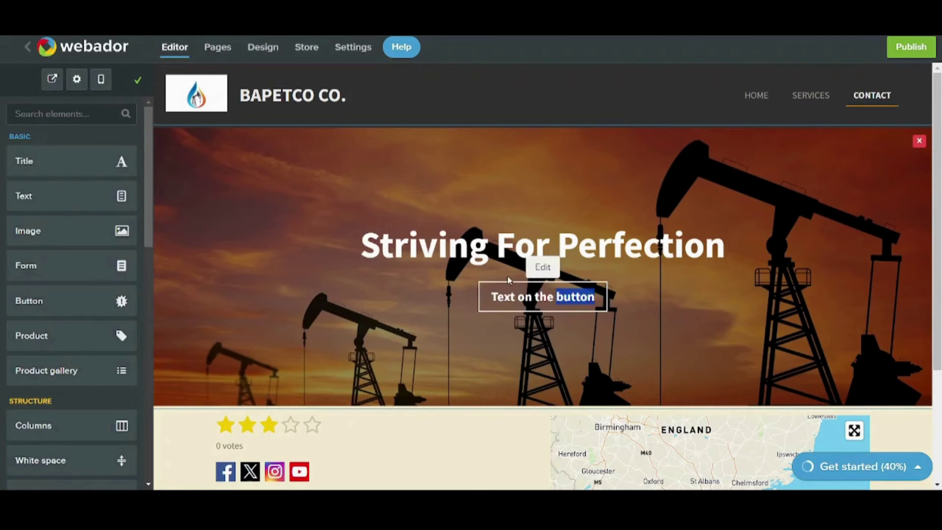
left_click(542, 267)
triple_click(577, 298)
key("BackSpace")
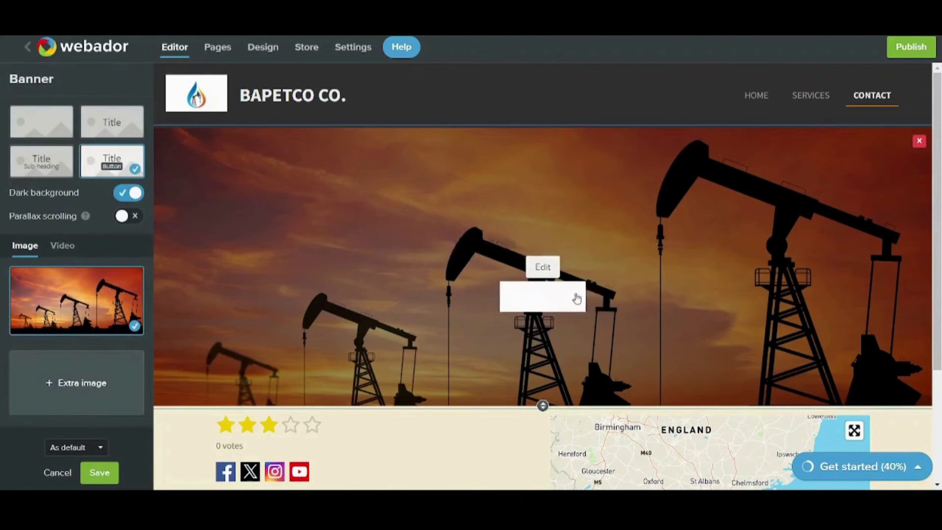
type("C")
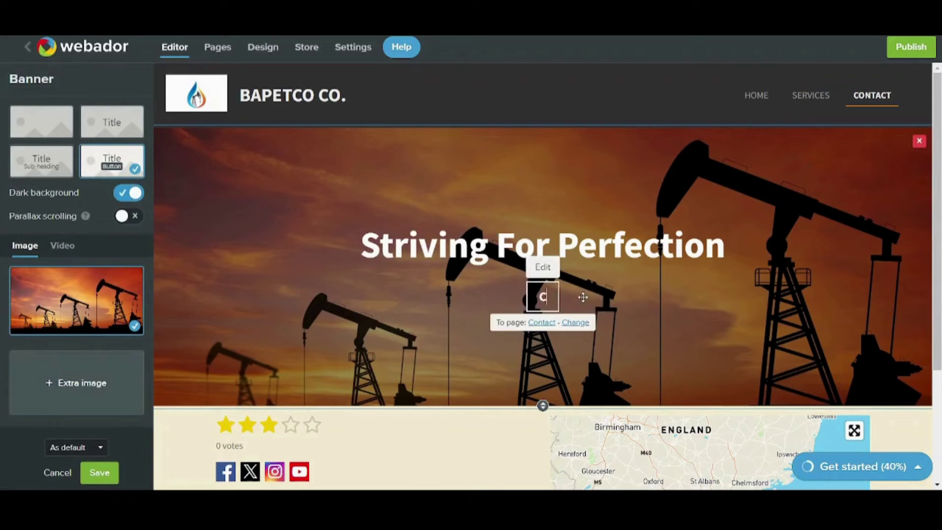
type("ontac Us")
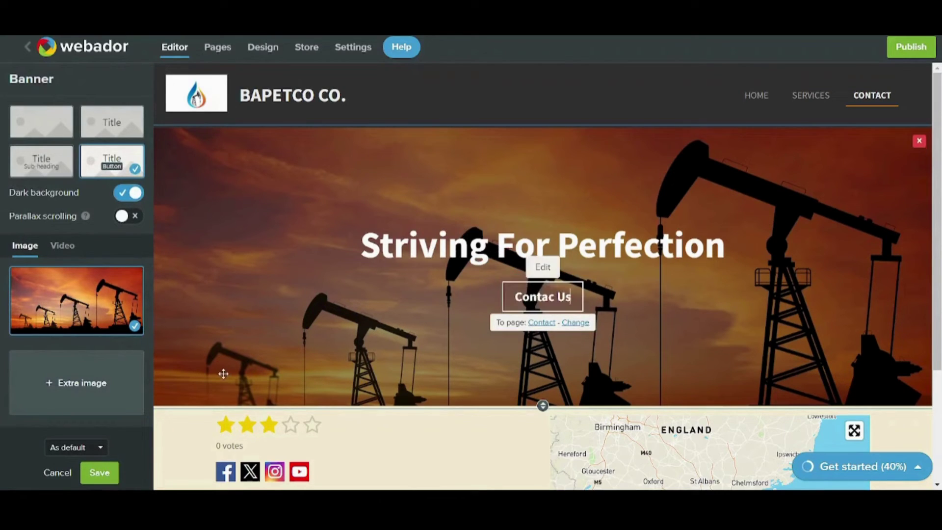
left_click(99, 475)
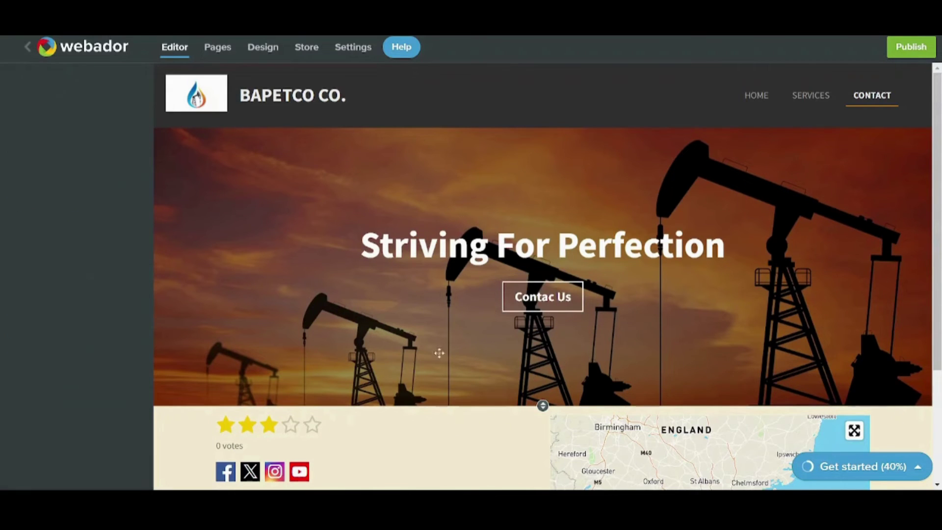
- Fix the typo so the button reads 'Contact Us', save, and preview the live site
double_click(551, 305)
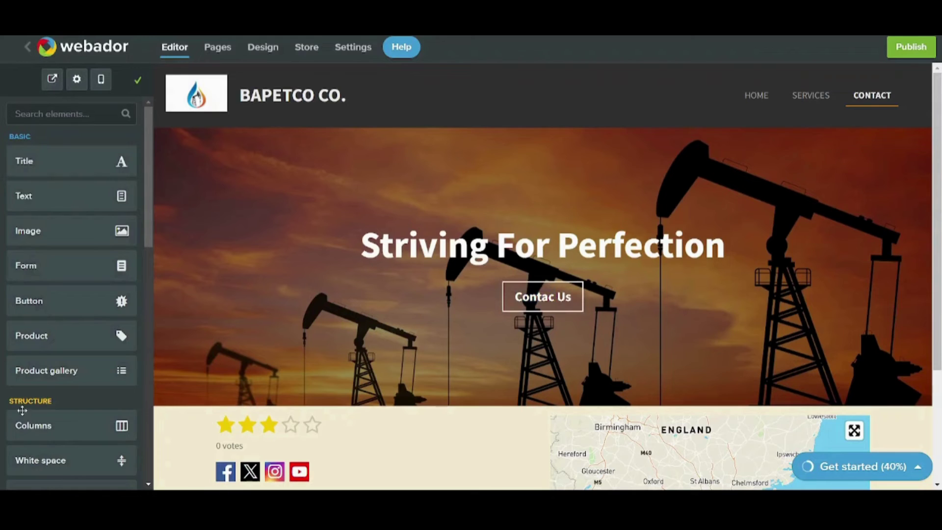
left_click(541, 266)
double_click(564, 297)
left_click(557, 296)
type("t")
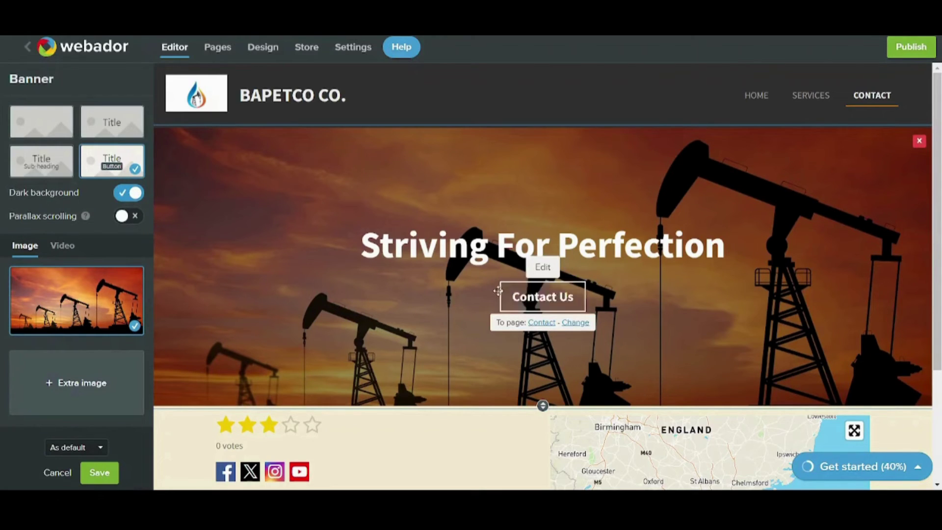
left_click(100, 472)
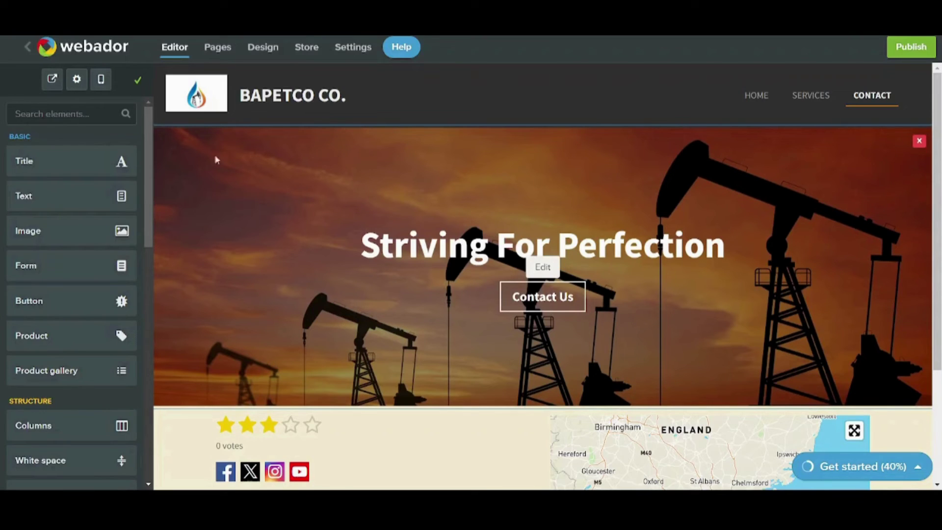
left_click(54, 81)
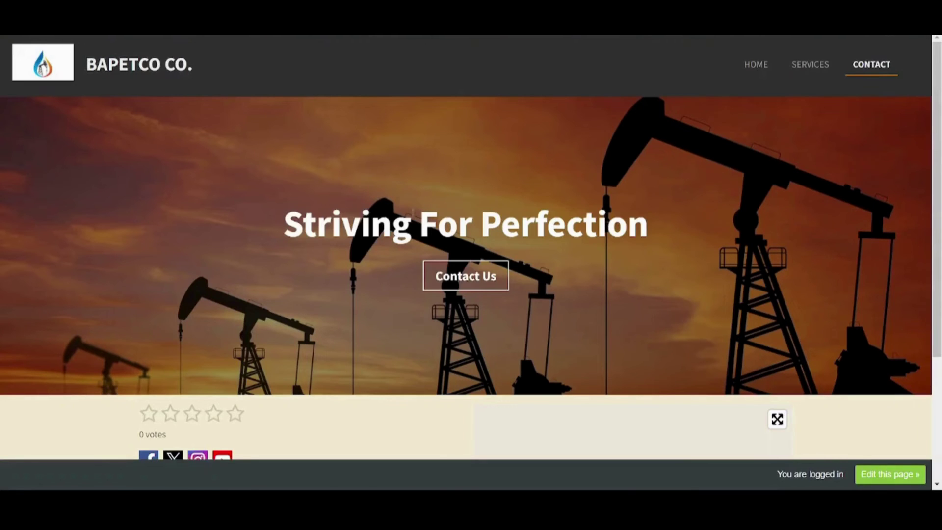
- On the live site, follow the Contact Us button and scroll through the Contact page
left_click(483, 278)
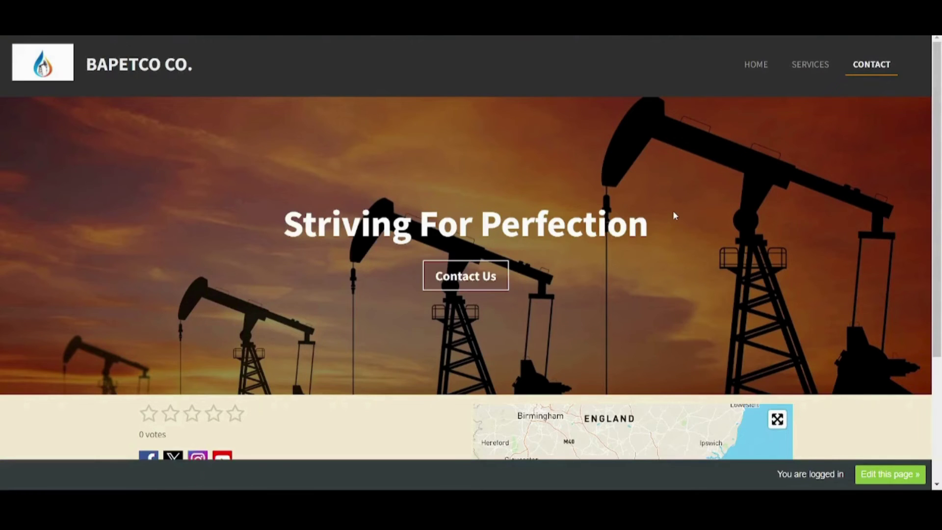
scroll(672, 211, "down", 2)
scroll(673, 214, "down", 2)
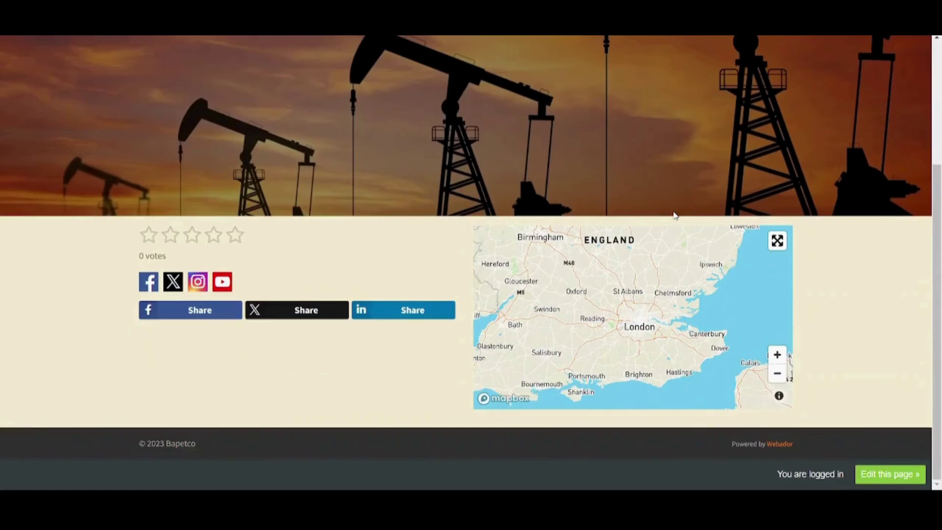
scroll(674, 215, "up", 4)
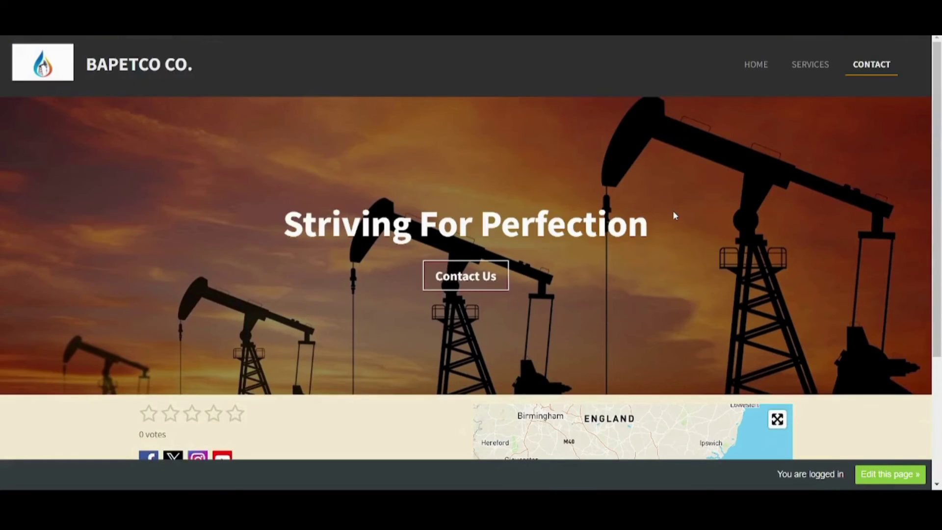
- From HOME, confirm the Contact Us banner button reaches the Contact page, then close the tab
left_click(764, 59)
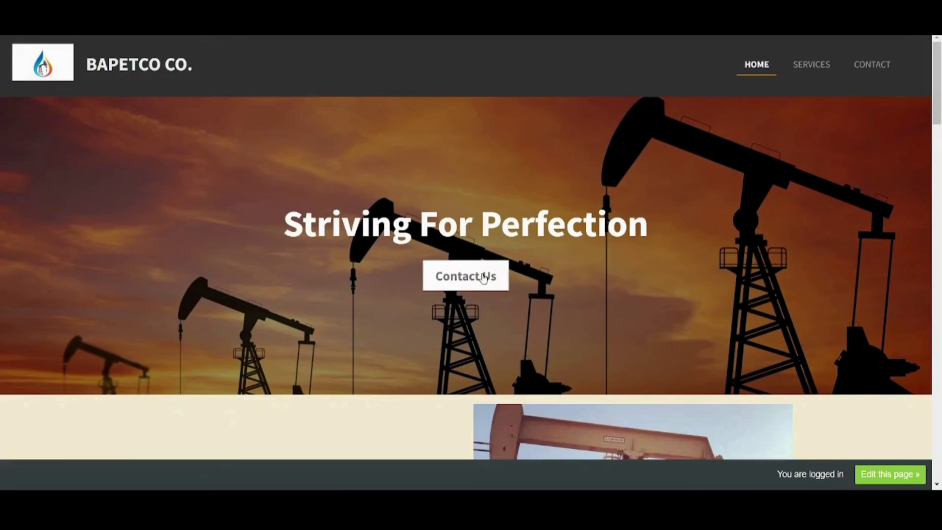
left_click(460, 277)
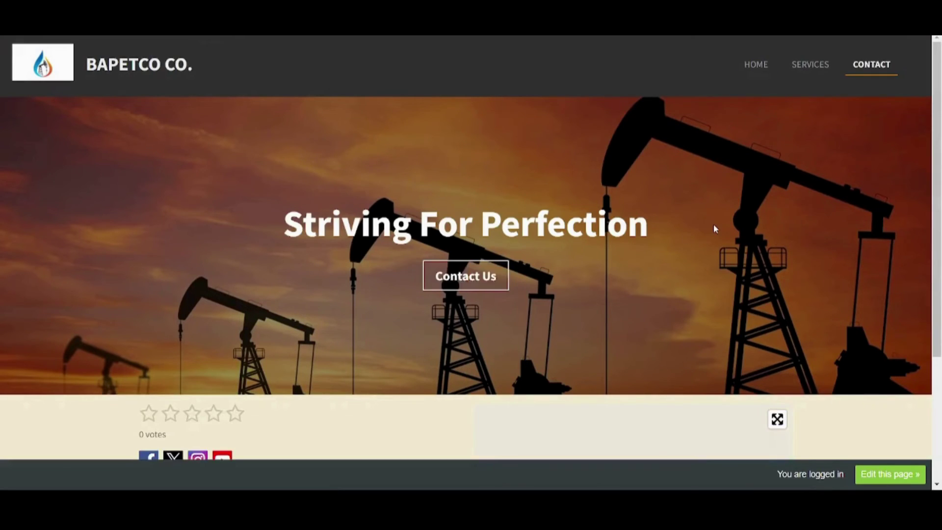
scroll(713, 224, "down", 3)
scroll(714, 227, "up", 5)
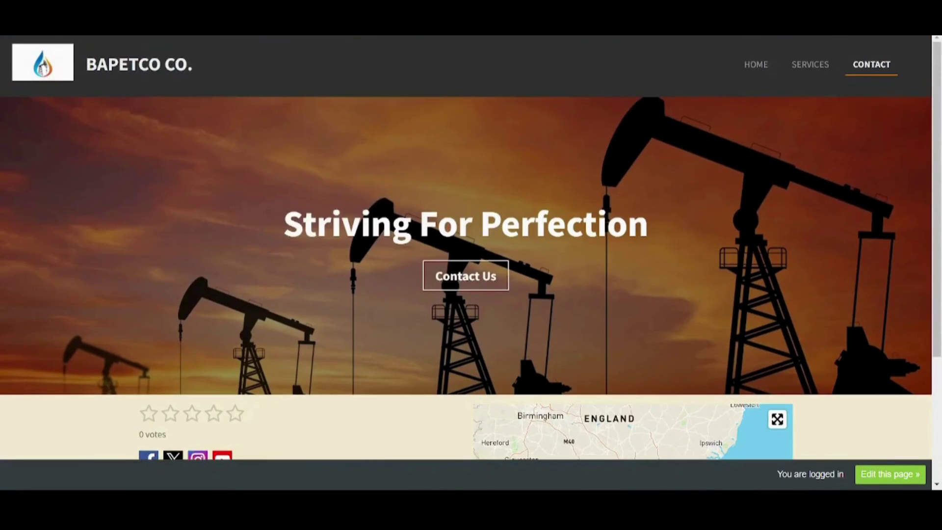
key("ctrl+w")
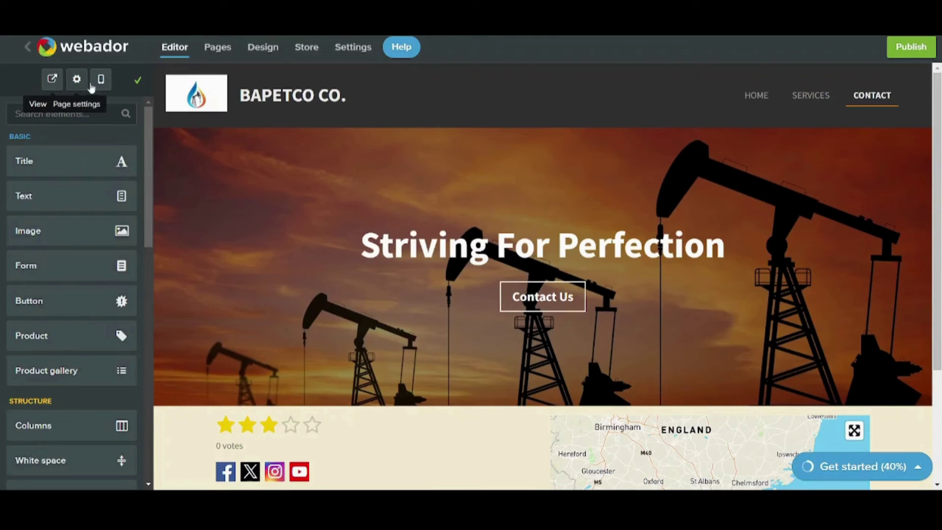
- In mobile view, turn on the mobile bar and toggle its Email button off and back on
left_click(101, 80)
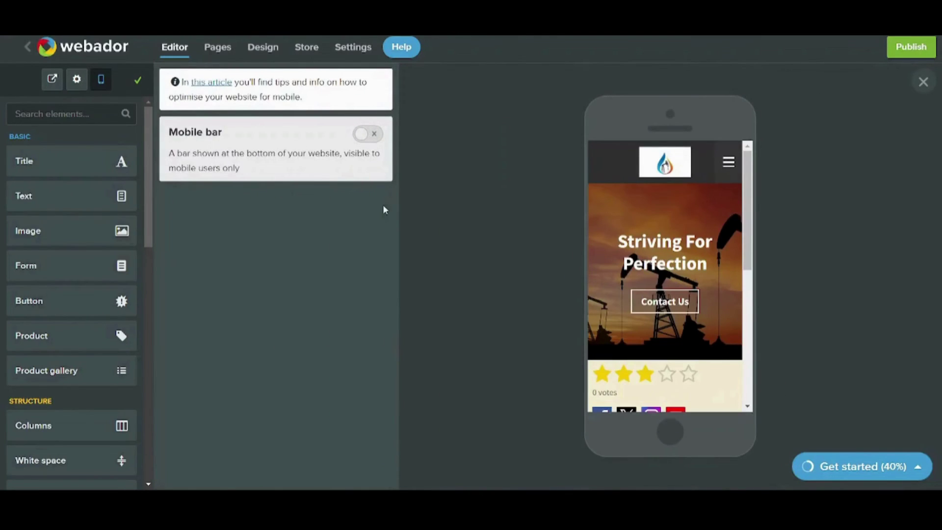
left_click(366, 133)
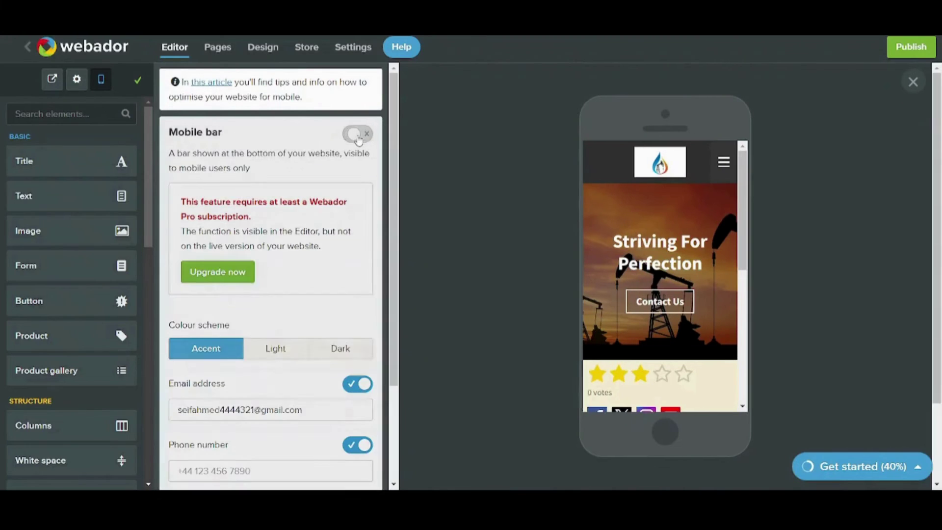
left_click_drag(398, 195, 429, 311)
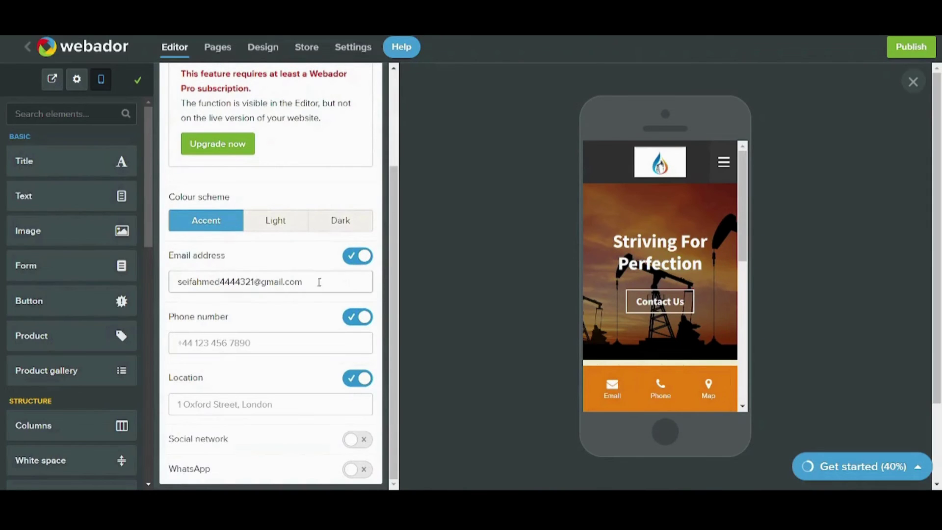
left_click(354, 258)
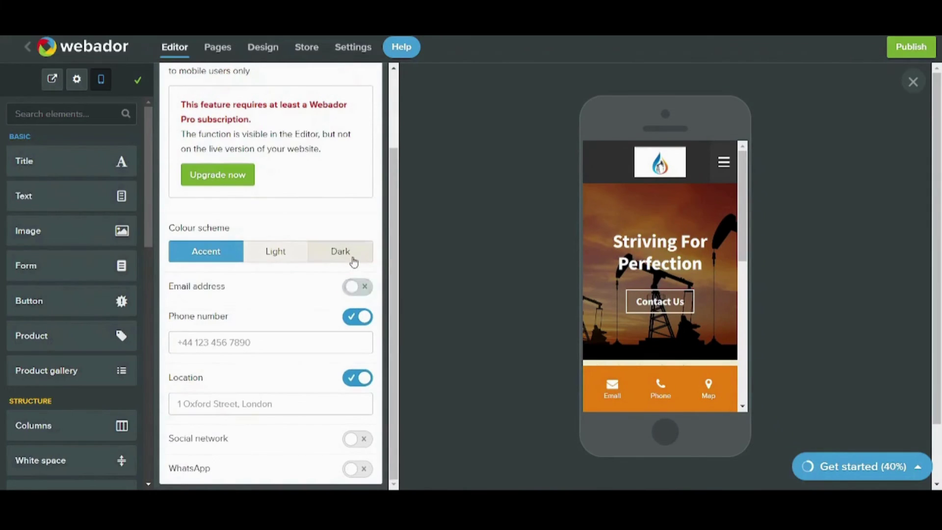
left_click(363, 291)
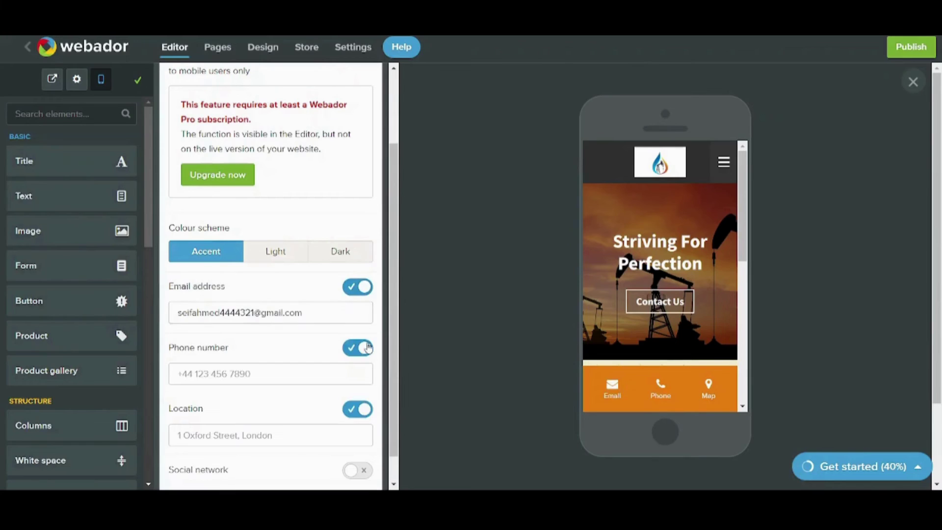
- Add a WhatsApp button to the mobile bar and return to the desktop layout
triple_click(393, 346)
left_click_drag(393, 346, 413, 457)
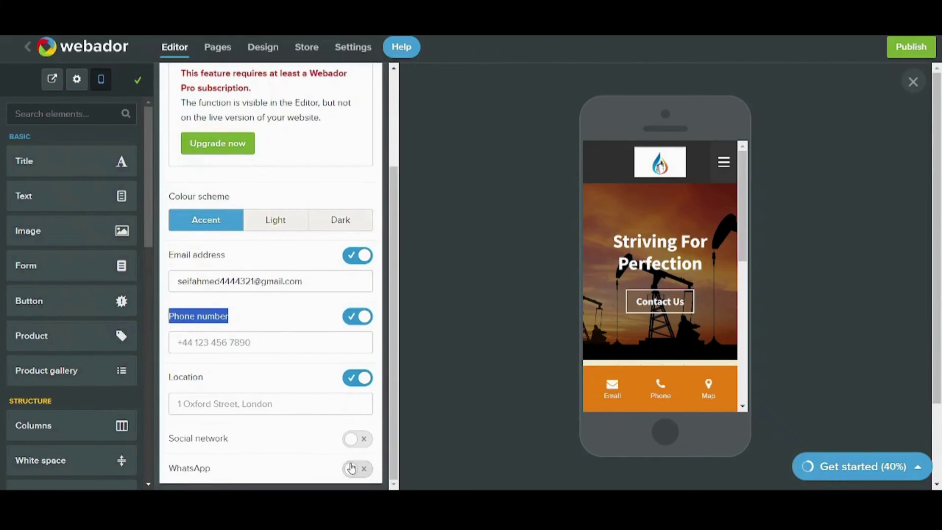
left_click(351, 467)
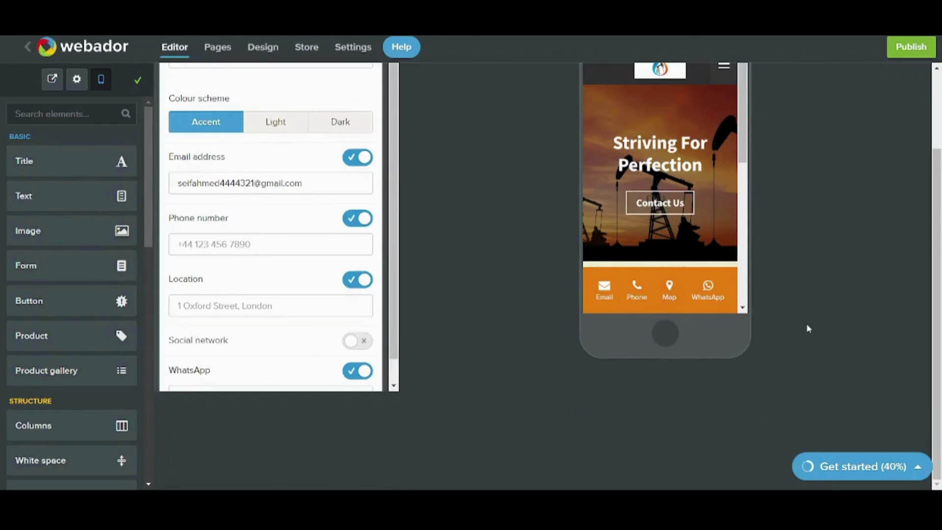
scroll(385, 141, "up", 3)
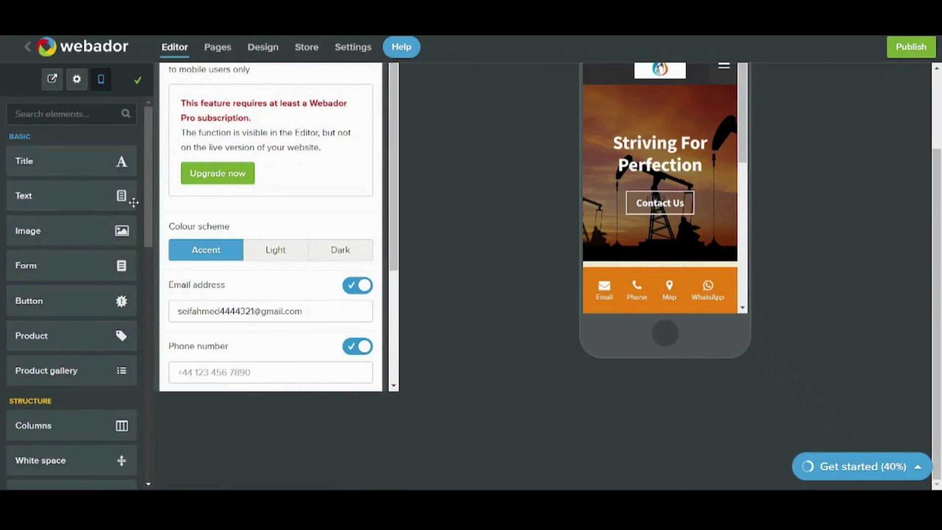
scroll(146, 213, "down", 10)
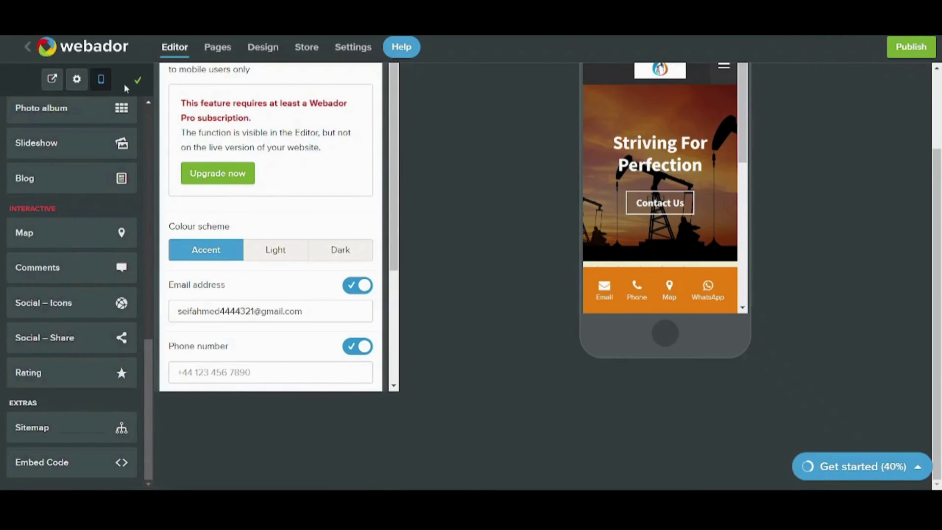
left_click(101, 79)
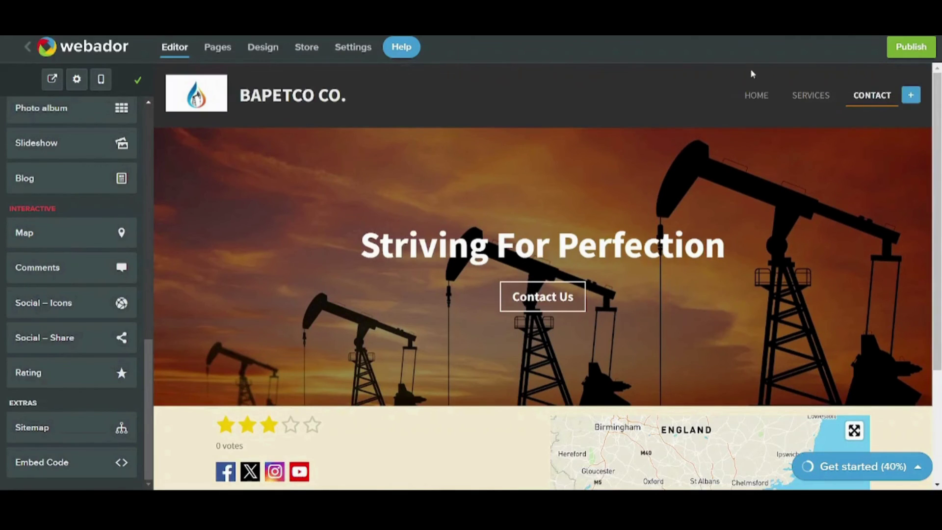
left_click(924, 51)
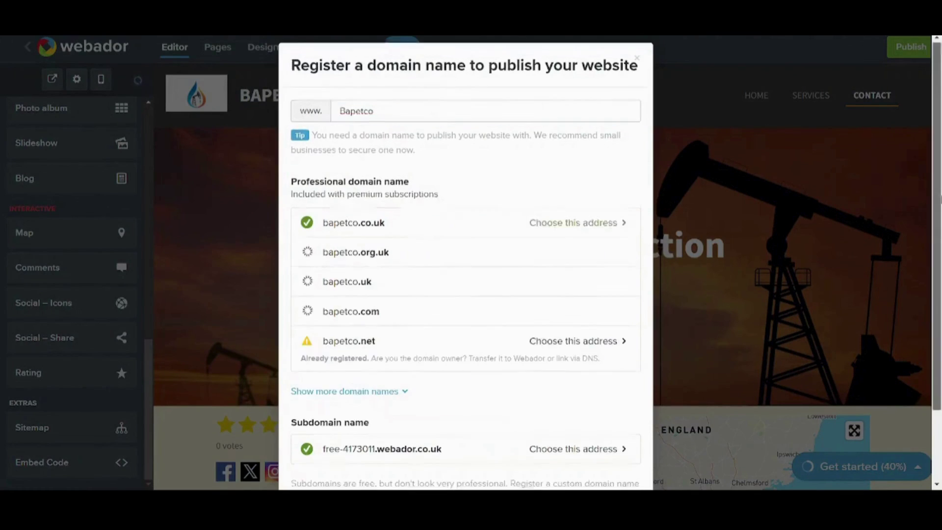
scroll(465, 265, "down", 2)
scroll(904, 270, "up", 2)
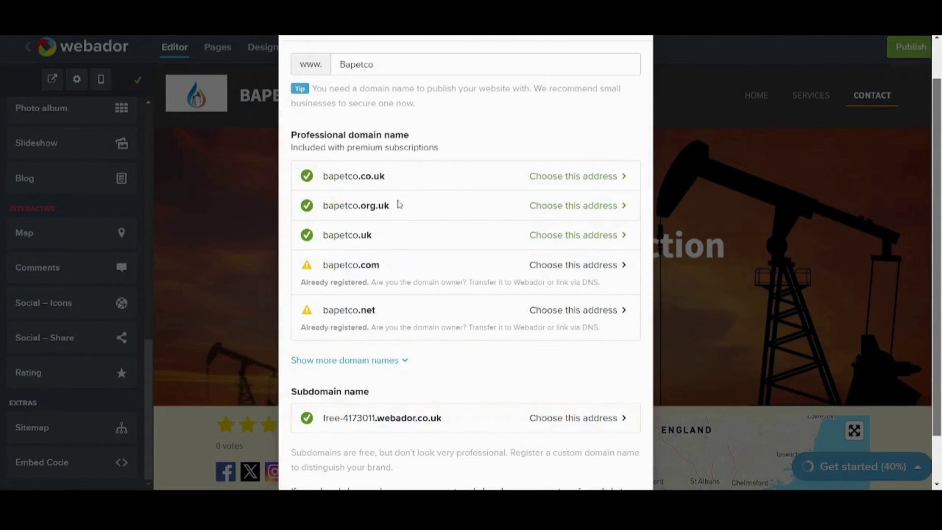
left_click(548, 236)
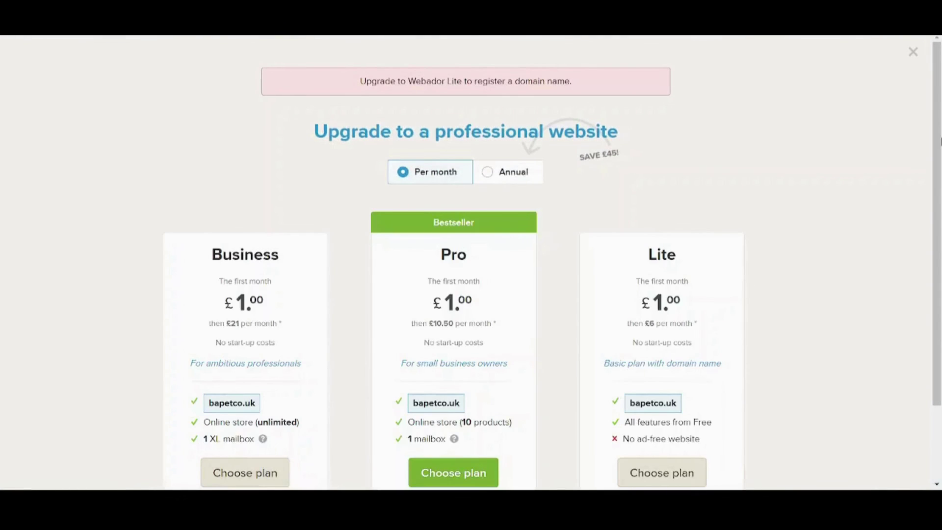
scroll(895, 182, "down", 2)
scroll(896, 182, "up", 2)
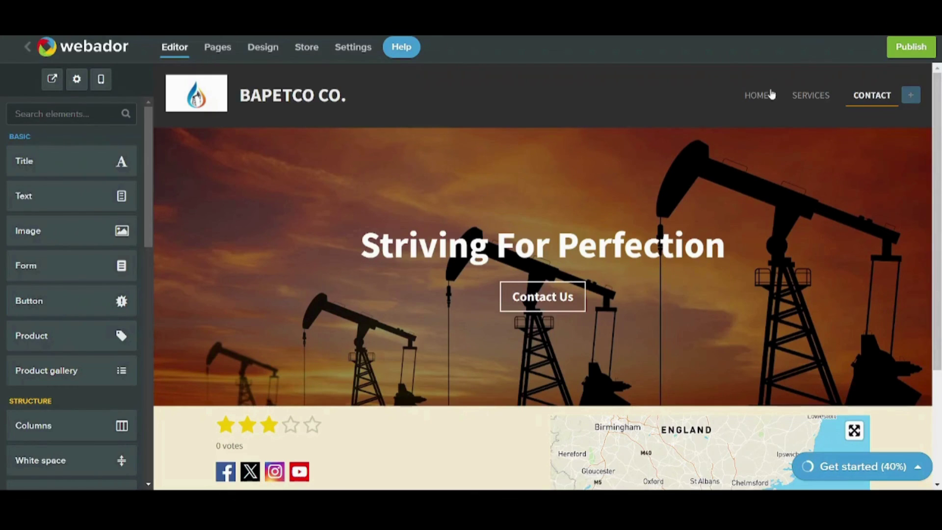
- From the HOME page, publish the site on the free subdomain free-4173011.webador.co.uk
left_click(768, 94)
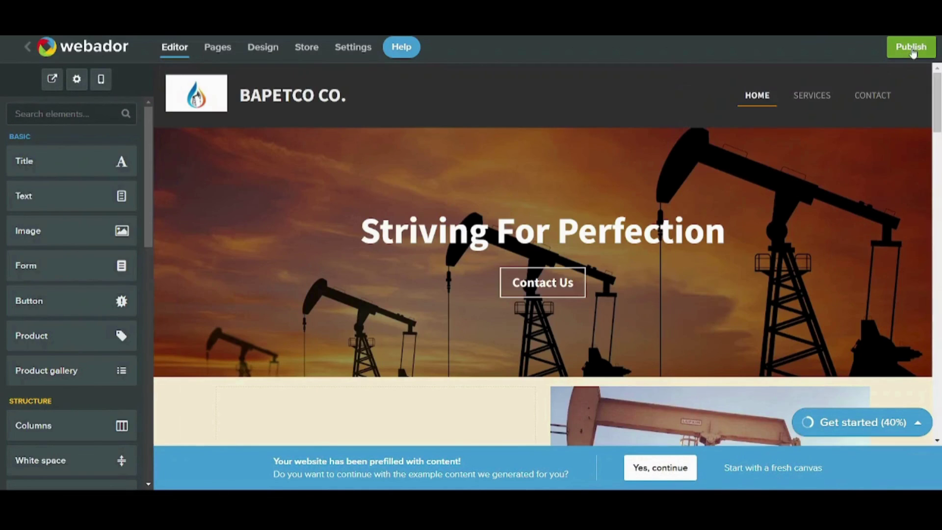
left_click(911, 49)
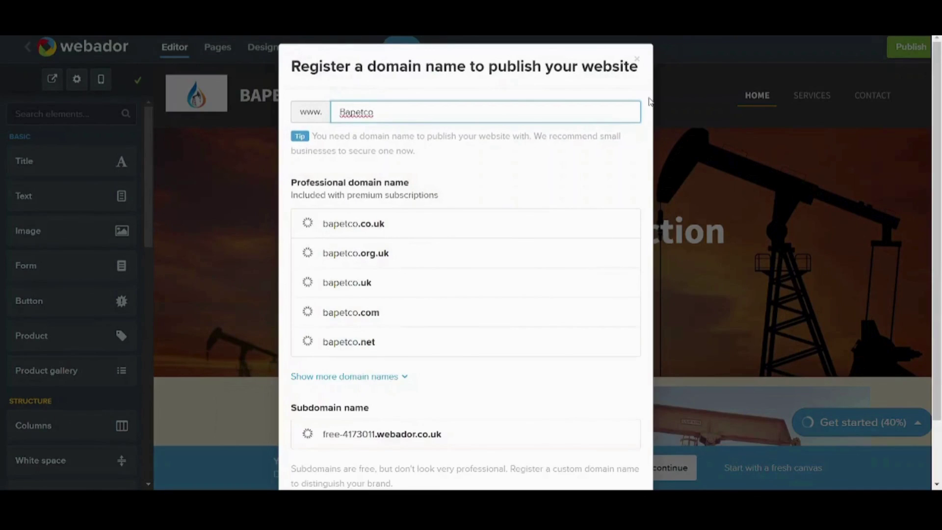
scroll(515, 371, "down", 2)
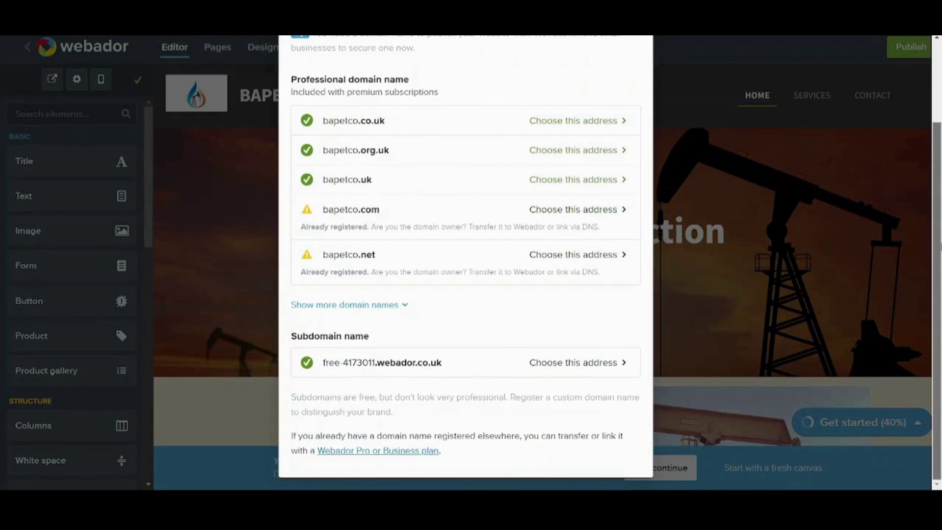
left_click(592, 363)
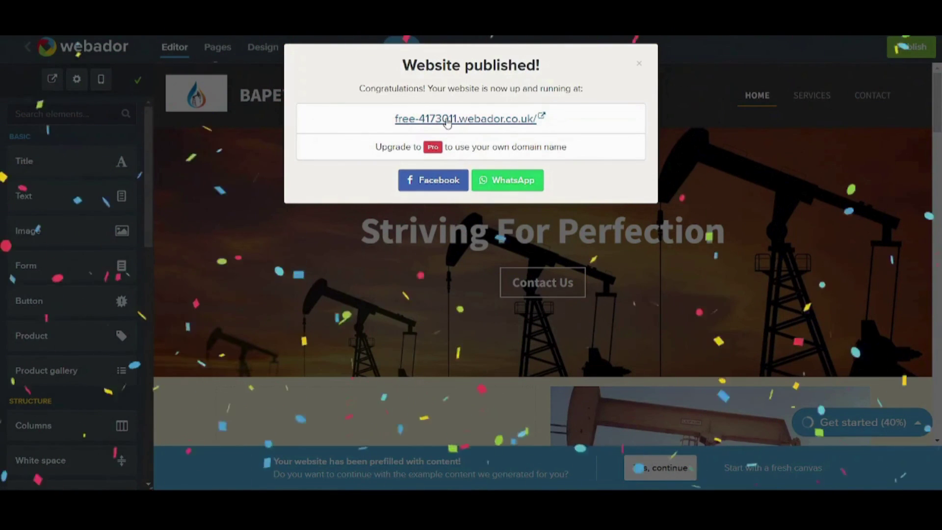
- Open the published site from the confirmation, scroll through it, and test the Contact Us button
left_click(446, 120)
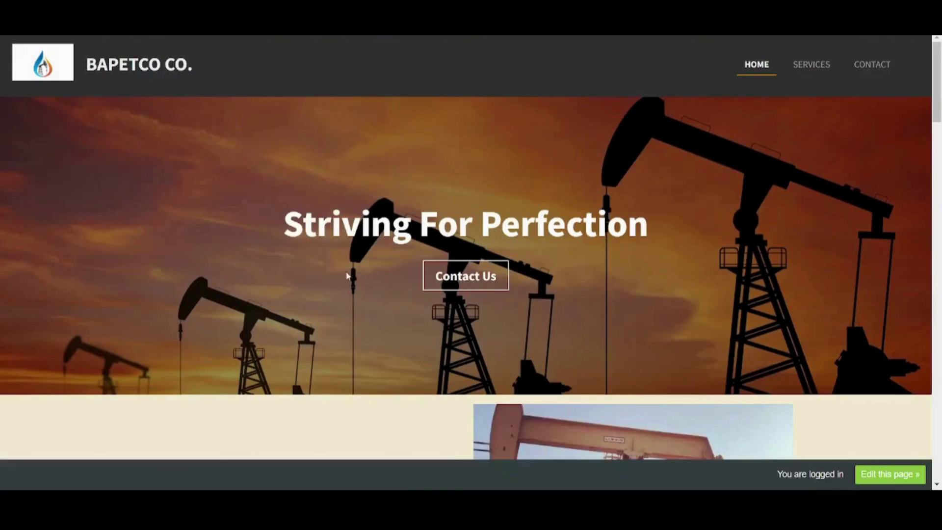
scroll(186, 221, "down", 8)
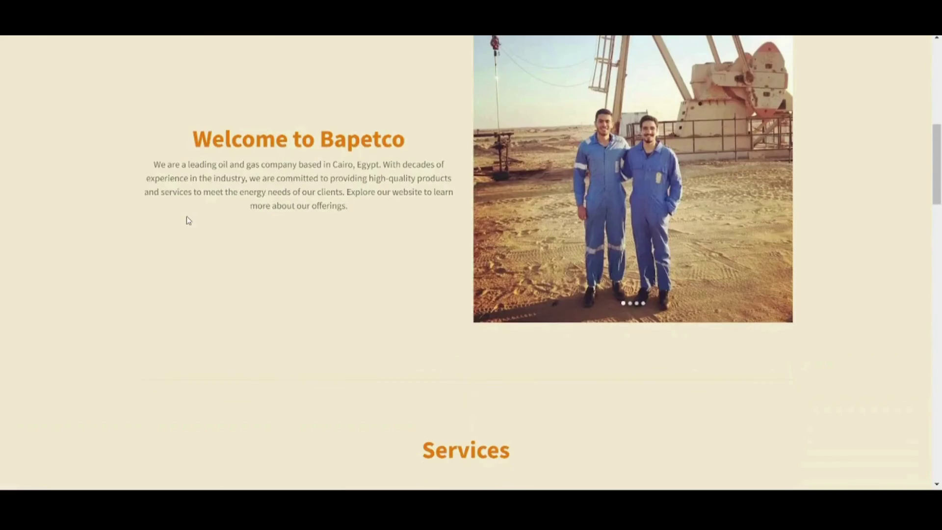
scroll(188, 220, "down", 8)
scroll(188, 216, "down", 12)
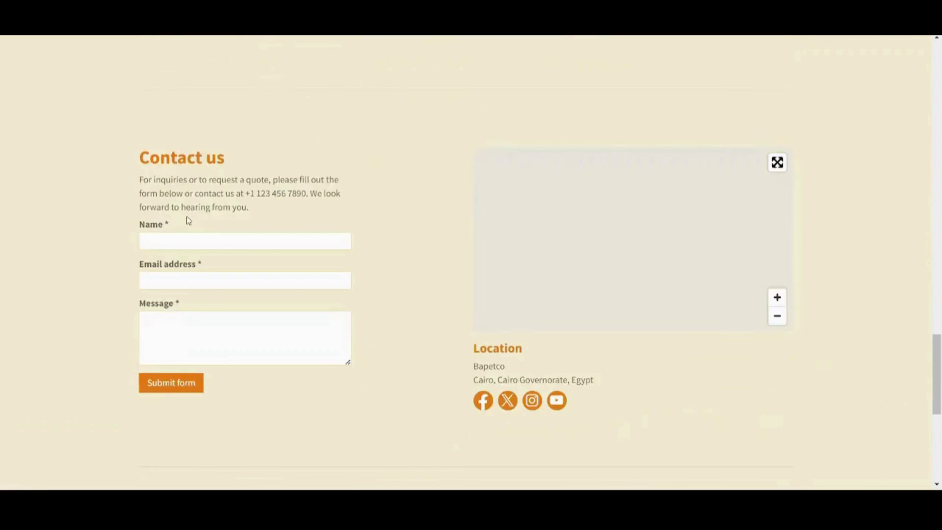
scroll(187, 218, "up", 16)
scroll(186, 219, "up", 8)
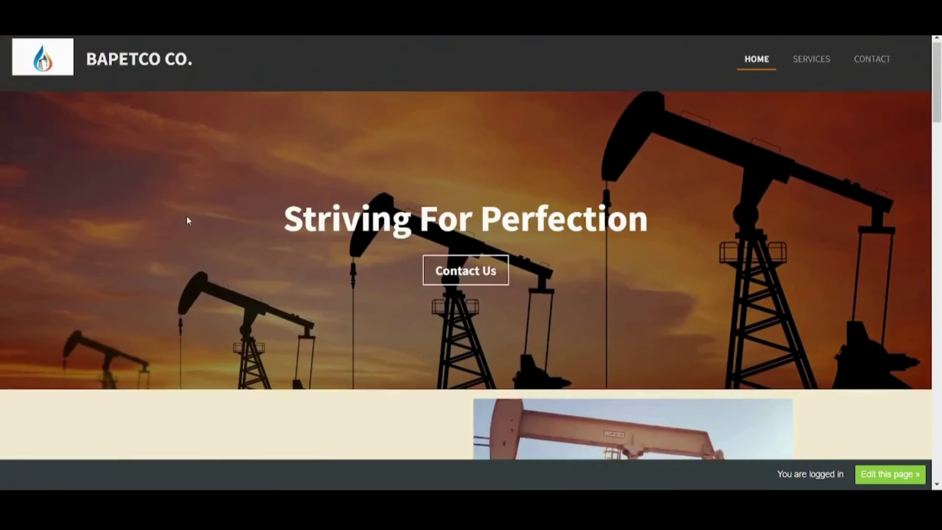
left_click(460, 280)
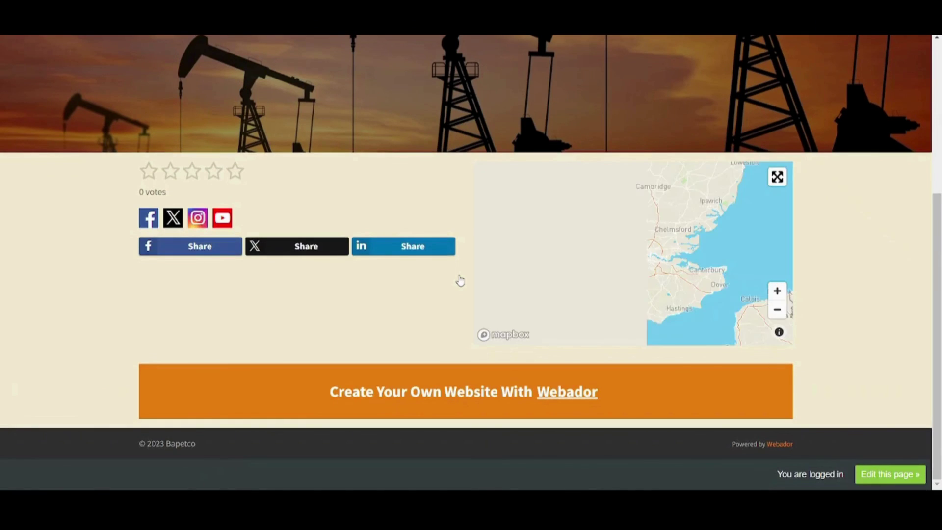
scroll(460, 281, "up", 5)
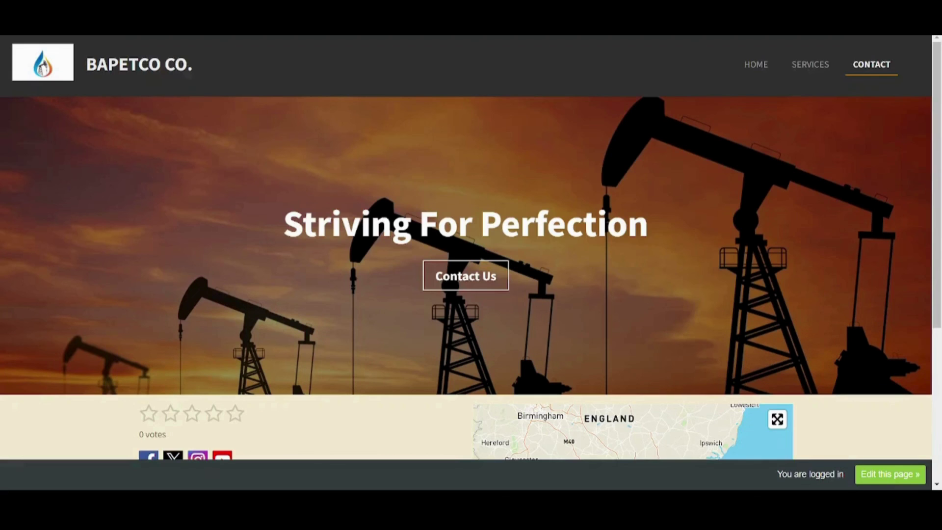